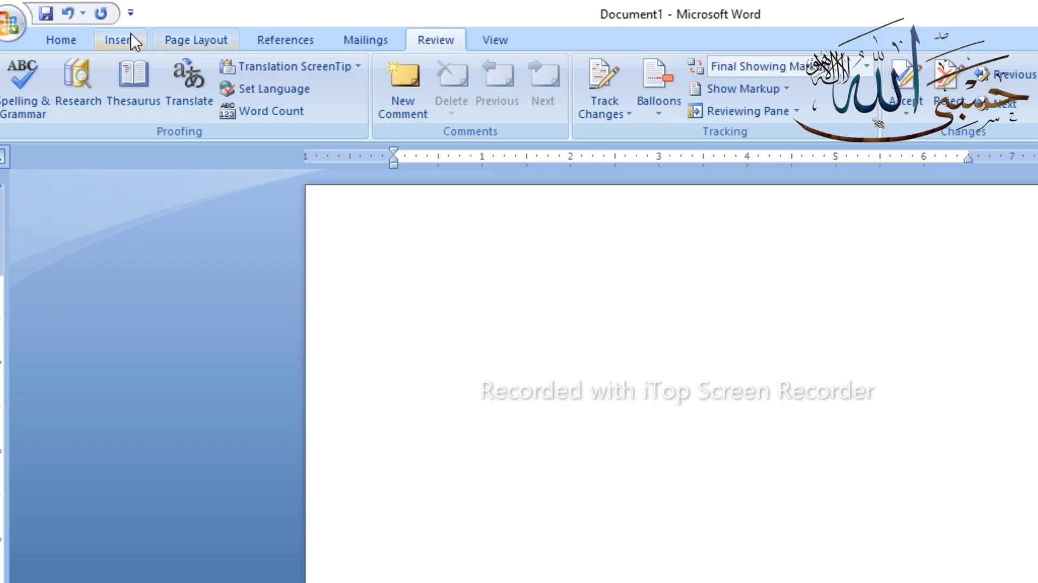
Bring up the cover page gallery showing designs such as Alphabet, Annual and Austere.
left_click(130, 33)
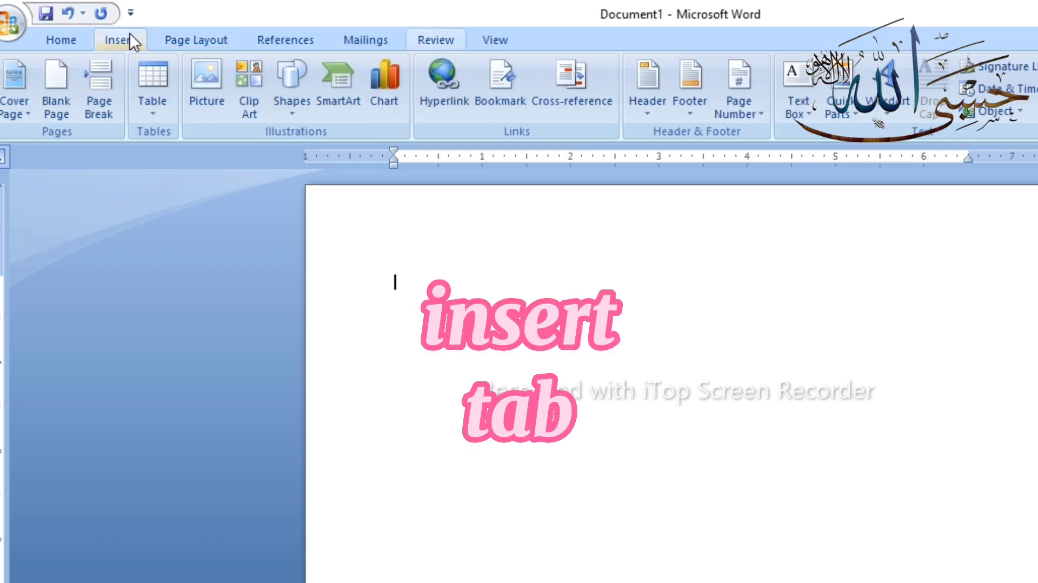
left_click(5, 116)
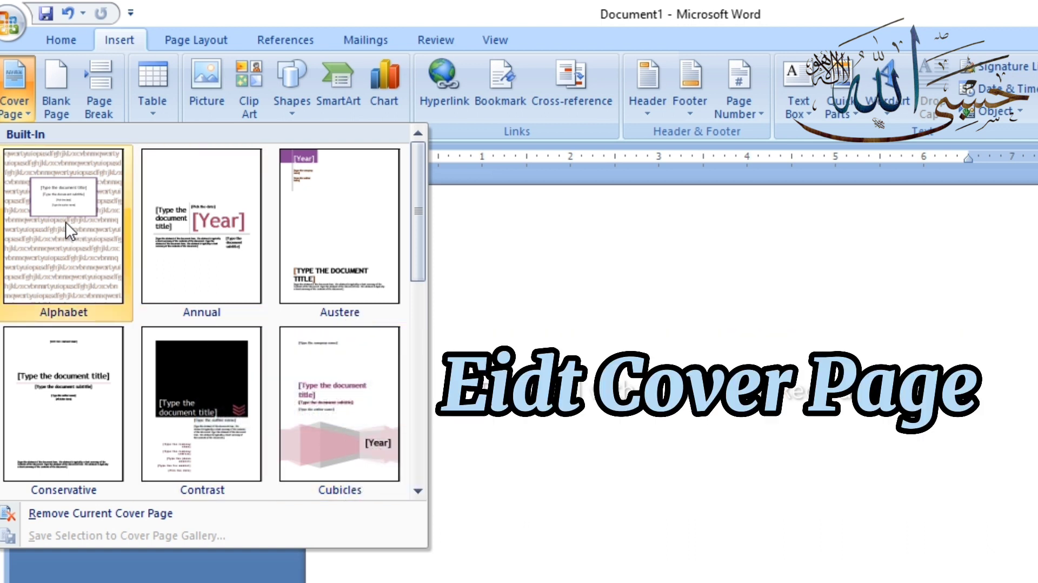
Insert the Alphabet cover page titled 'Lecture 2' with subtitle 'MS WORD'.
left_click(66, 222)
left_click(626, 432)
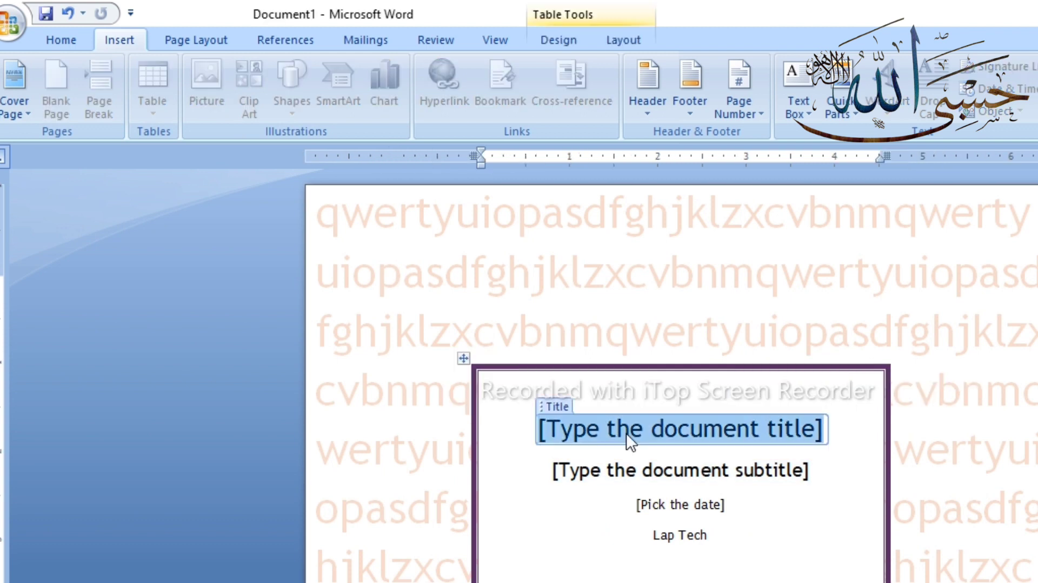
type("lecture 2")
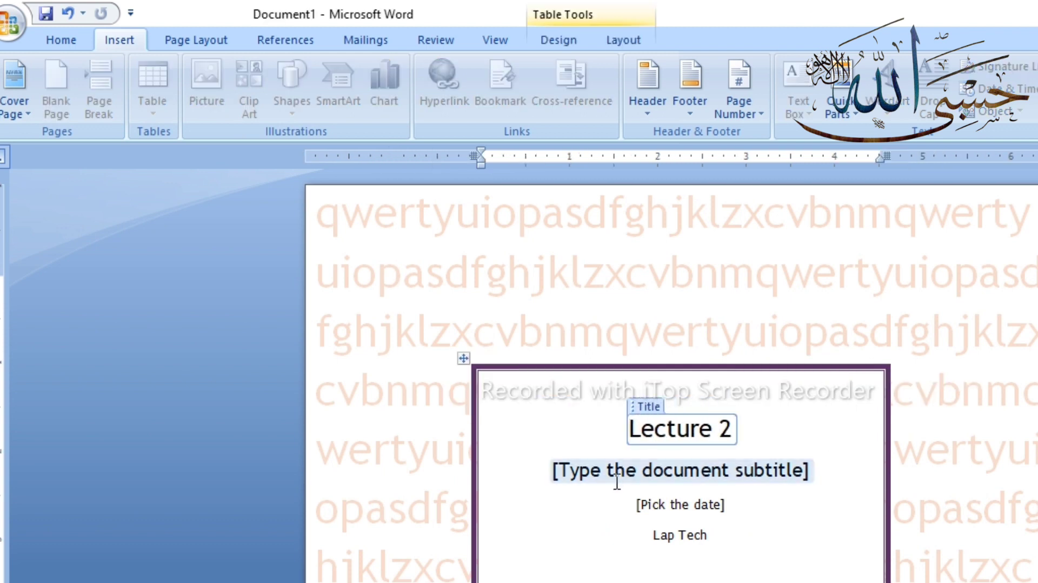
left_click(617, 476)
key("BackSpace")
type("m")
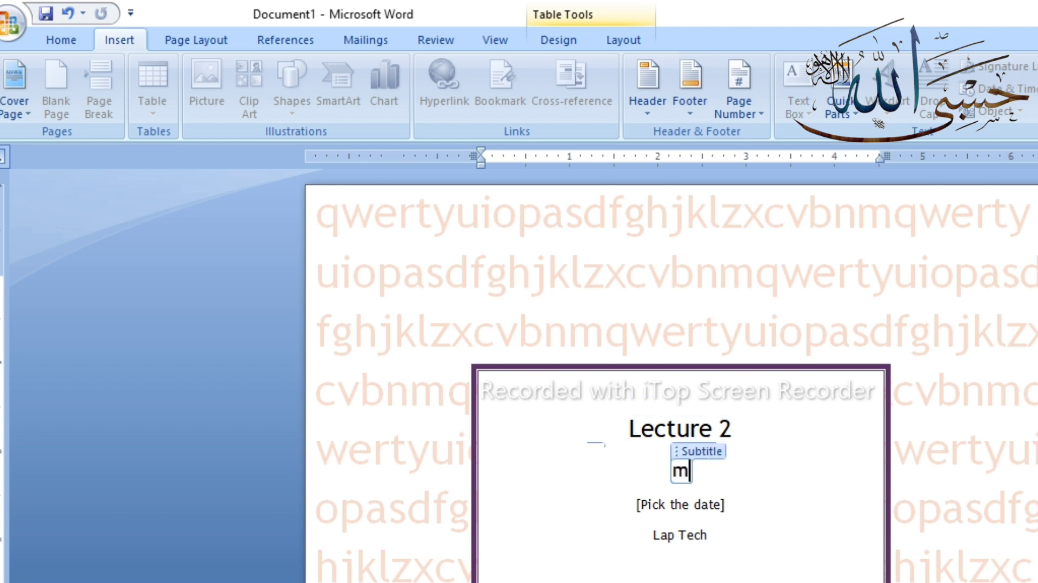
key("BackSpace")
type("MS W")
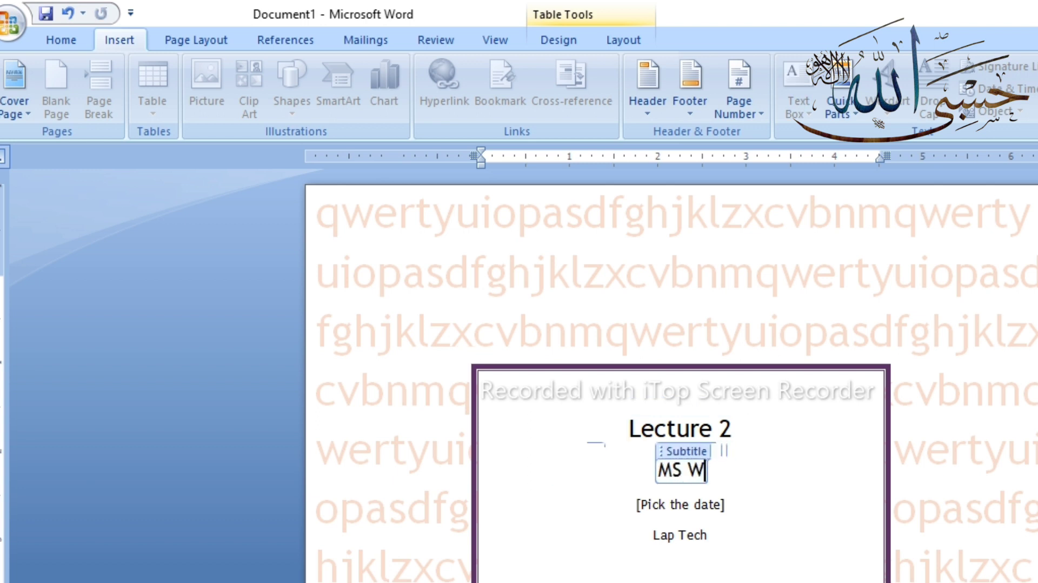
type("ORD 200")
key("BackSpace")
key("BackSpace")
key("BackSpace")
Set the cover page date to 6/23/2023 and fill in the author's name.
left_click(702, 503)
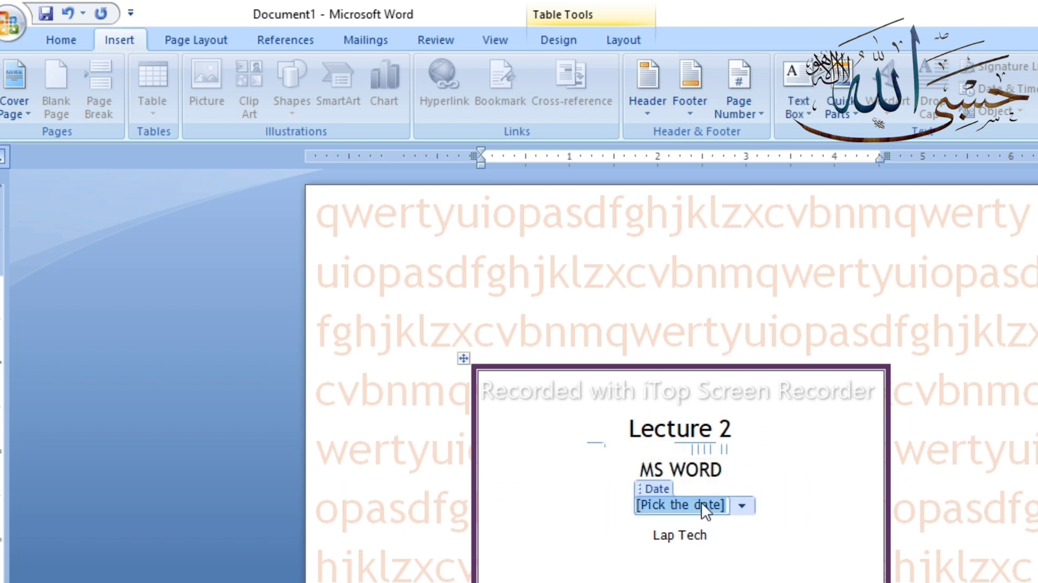
left_click(744, 504)
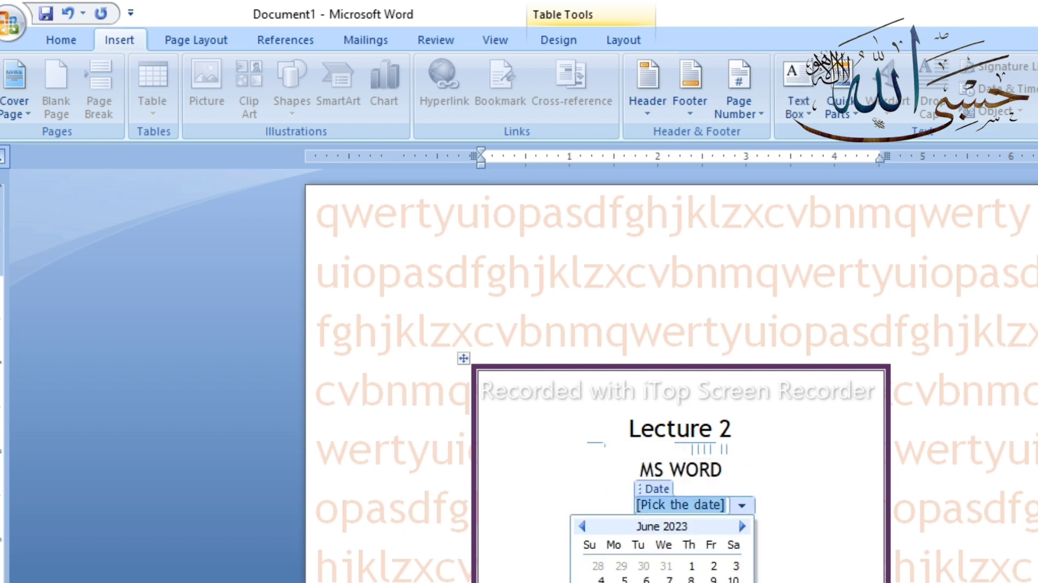
left_click(716, 578)
left_click(691, 538)
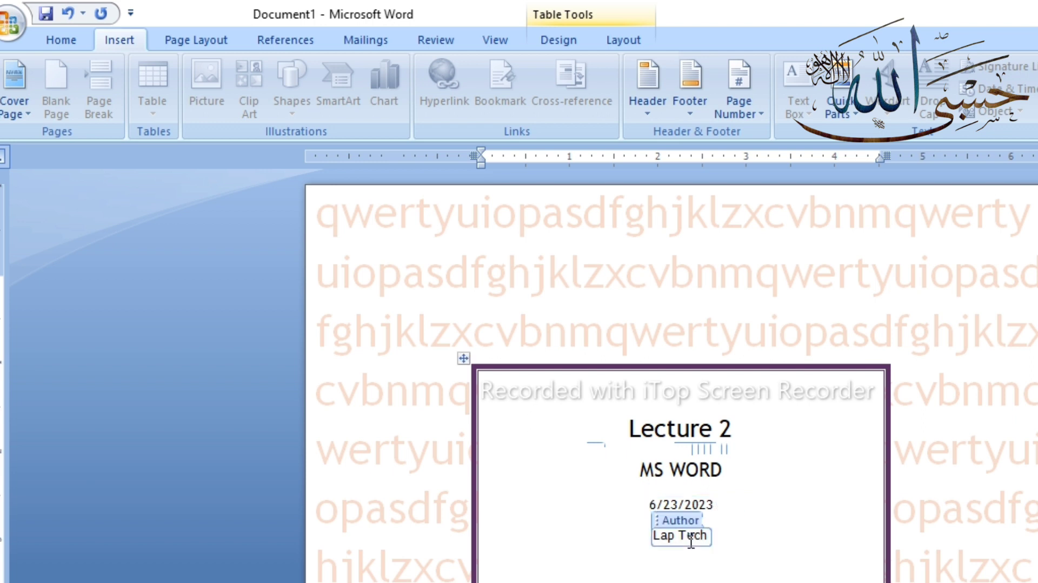
key("BackSpace")
key("BackSpace")
key("BackSpace")
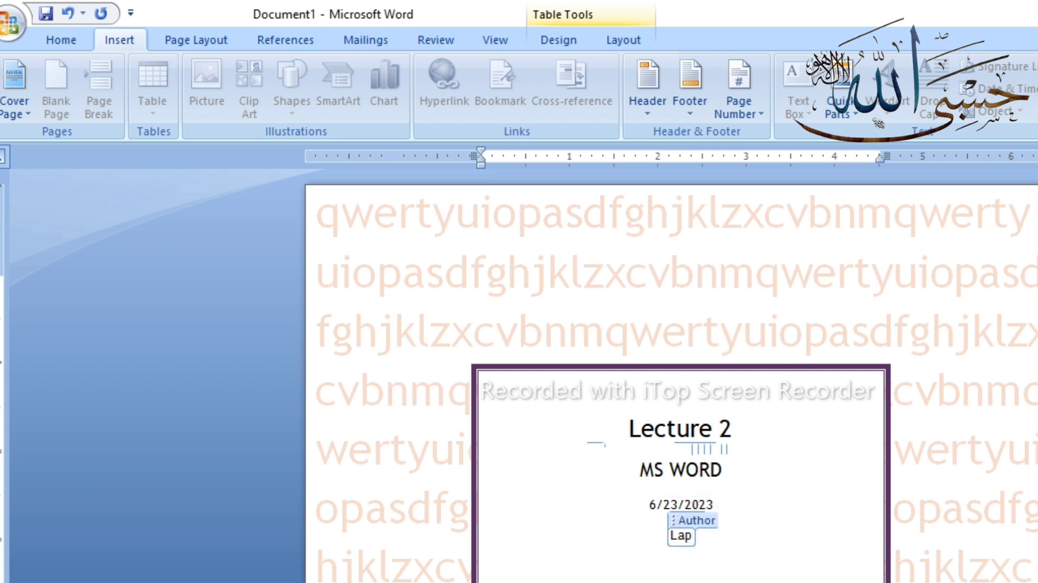
type("ASMAR")
key("BackSpace")
key("BackSpace")
key("BackSpace")
key("BackSpace")
type("SMAN TECH")
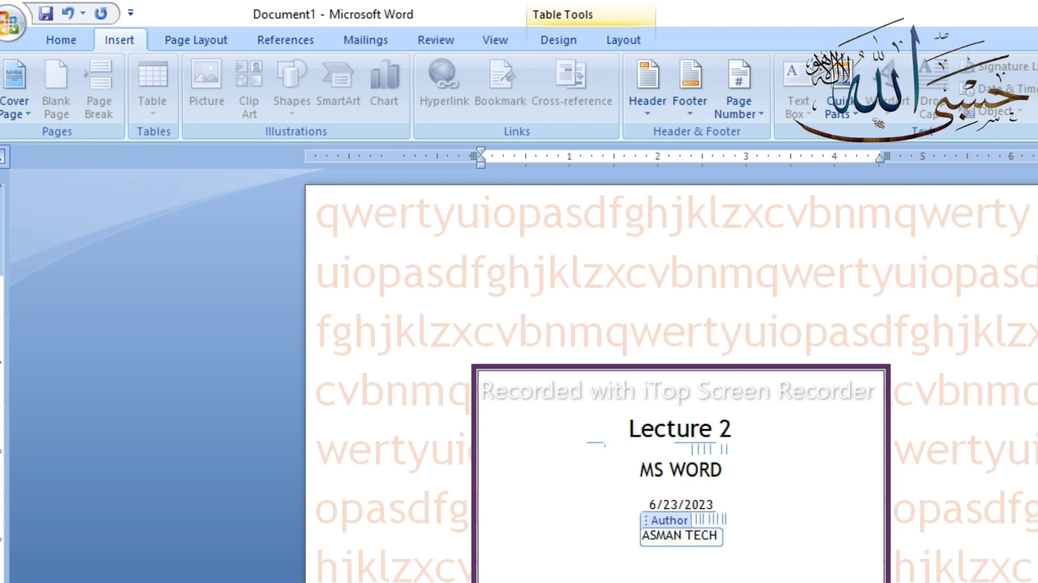
left_click(893, 379)
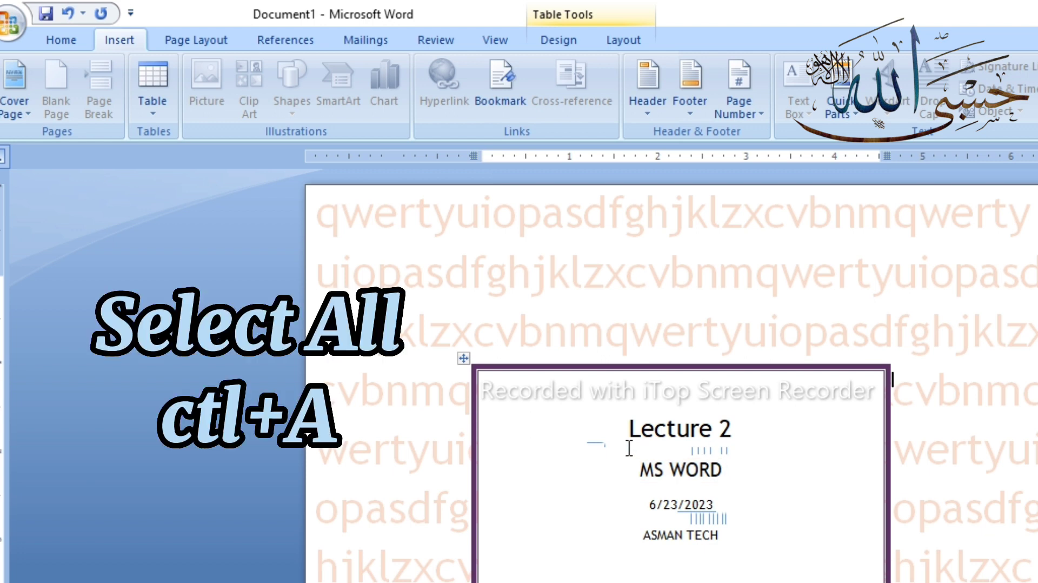
Select all the cover page text and make it bold, dark purple and Arial Black.
left_click(571, 440)
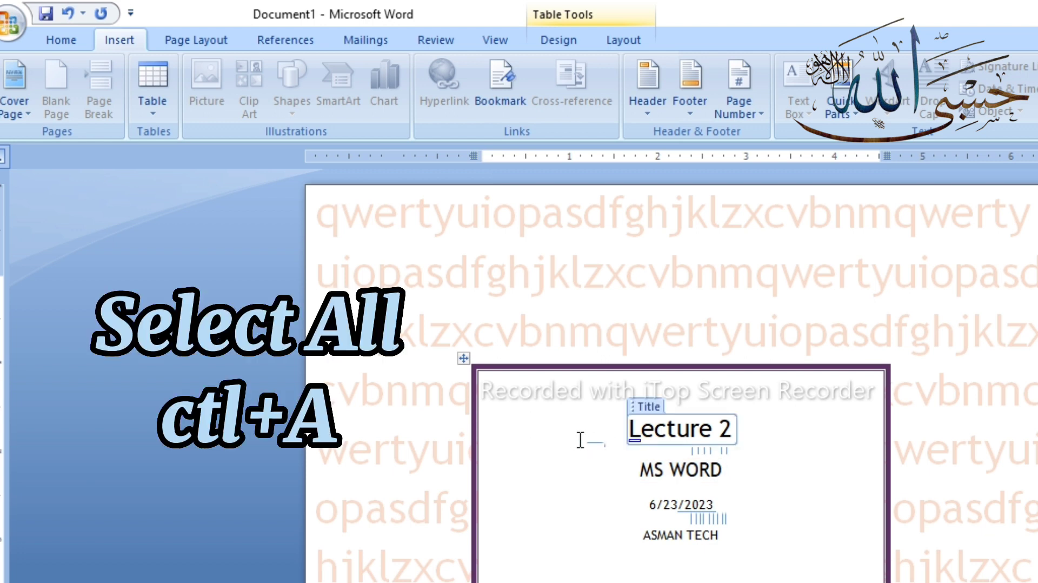
key("ctrl+a")
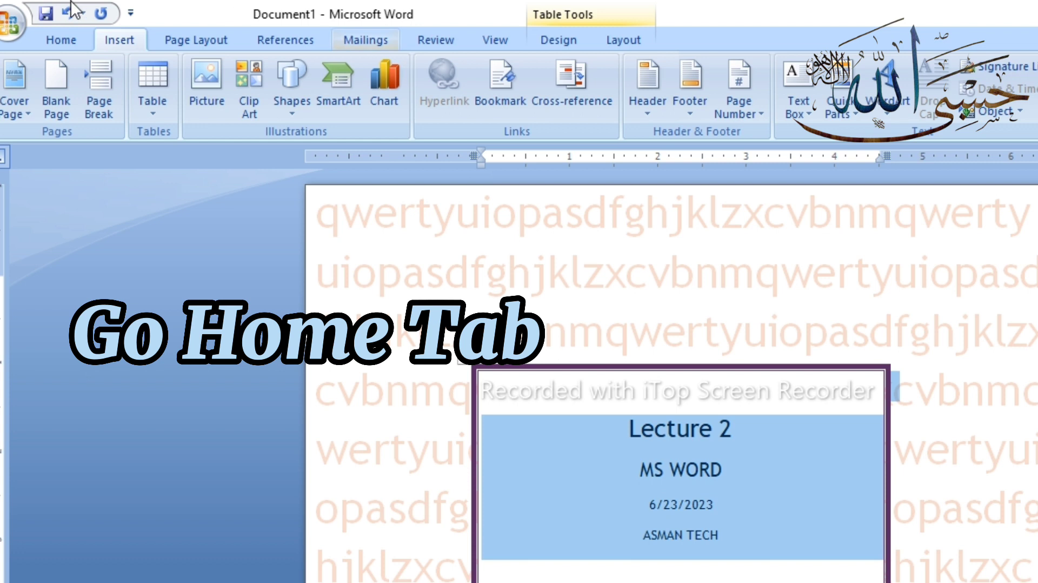
left_click(48, 38)
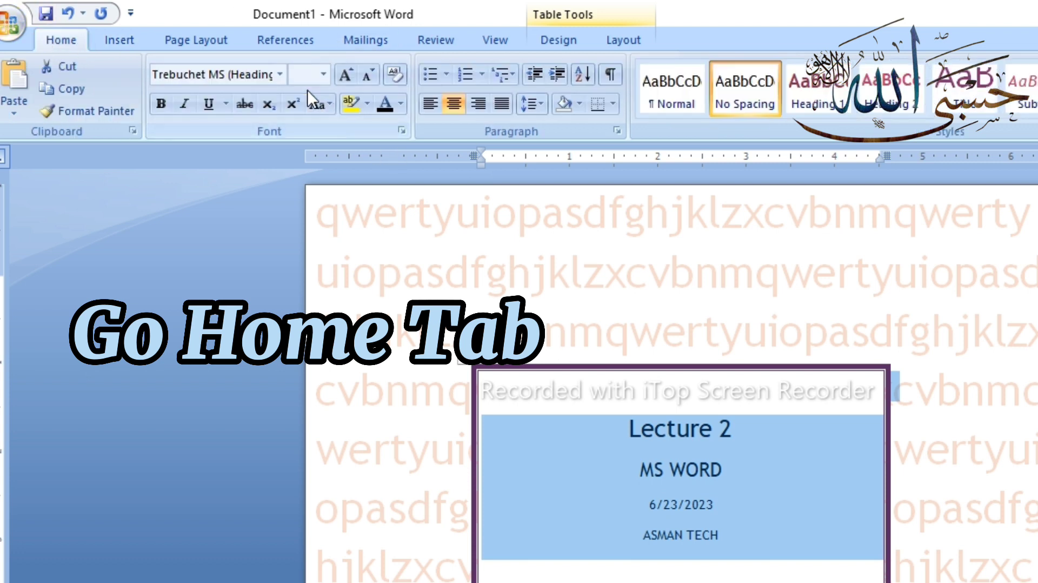
left_click(325, 76)
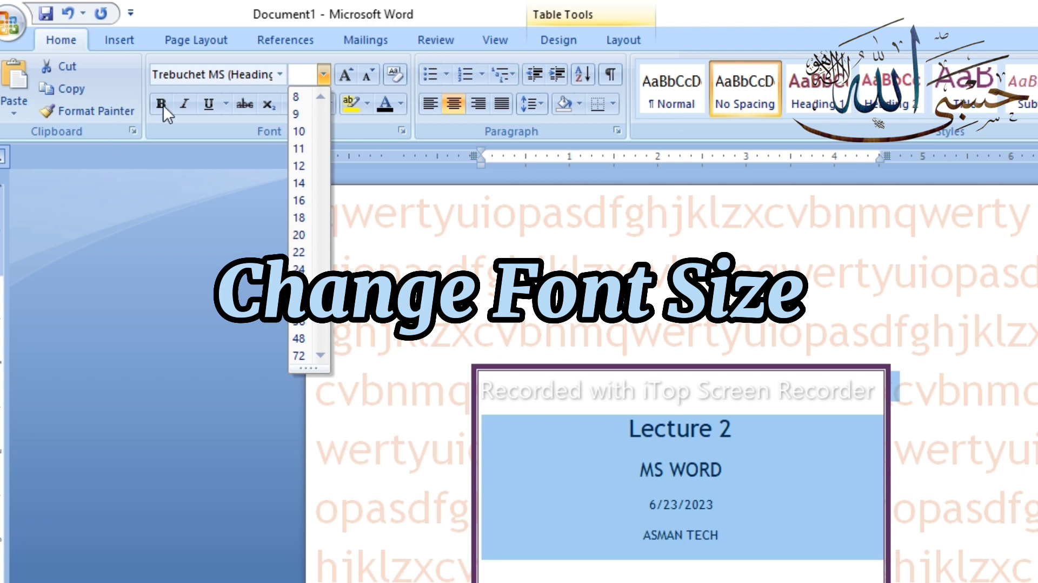
left_click(163, 105)
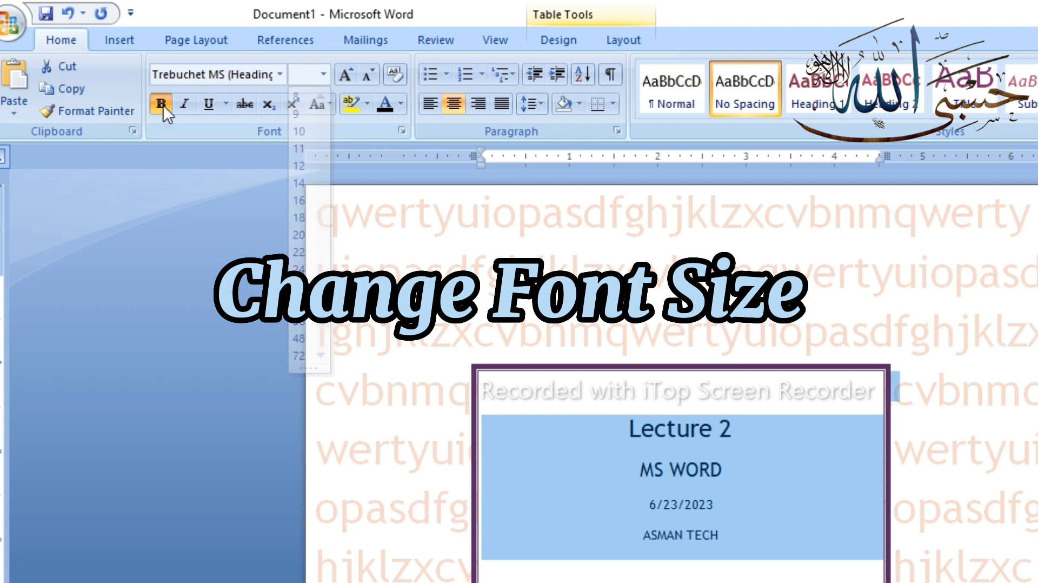
left_click(397, 100)
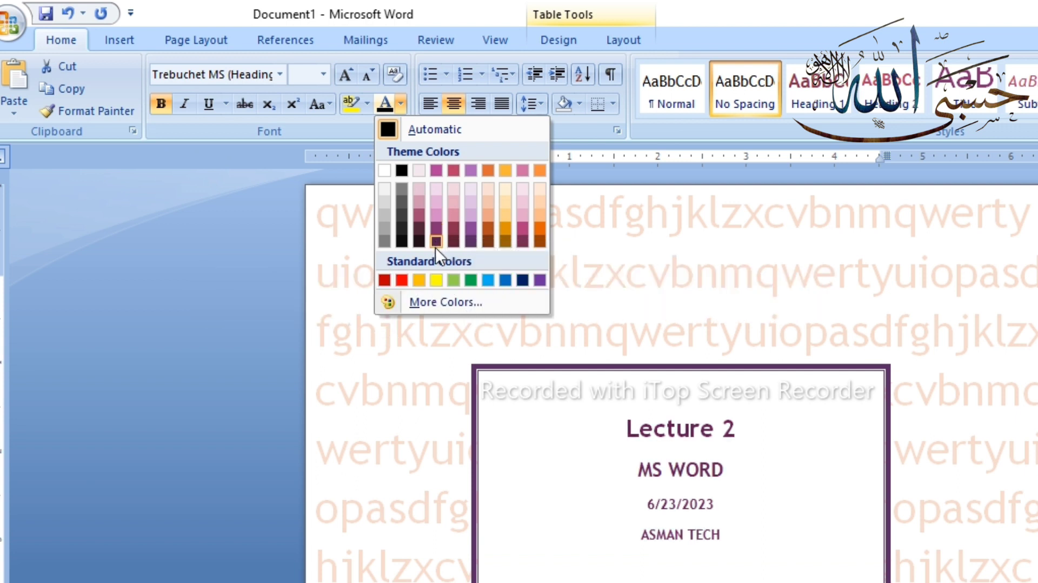
left_click(436, 244)
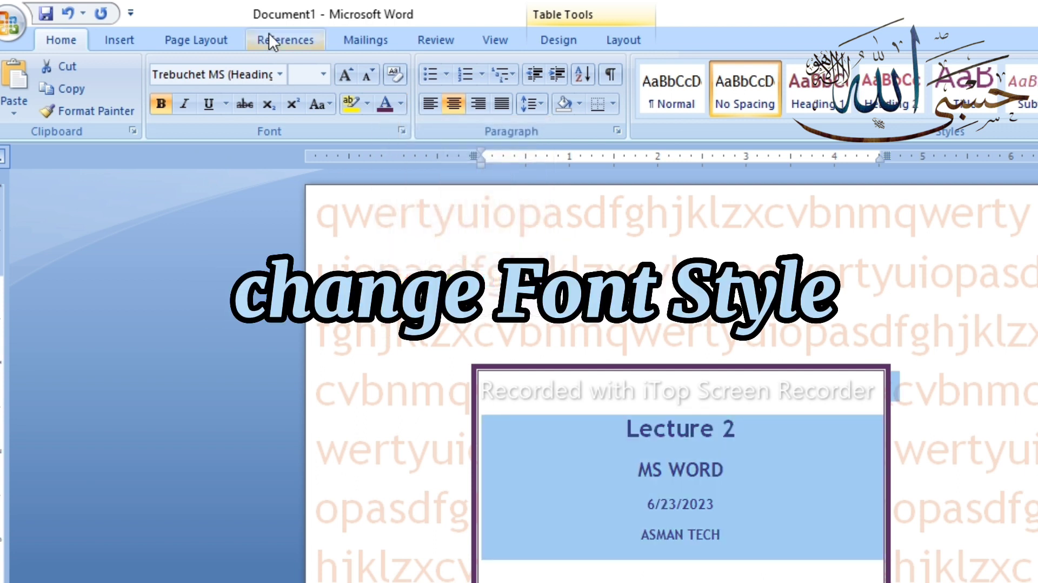
left_click(279, 76)
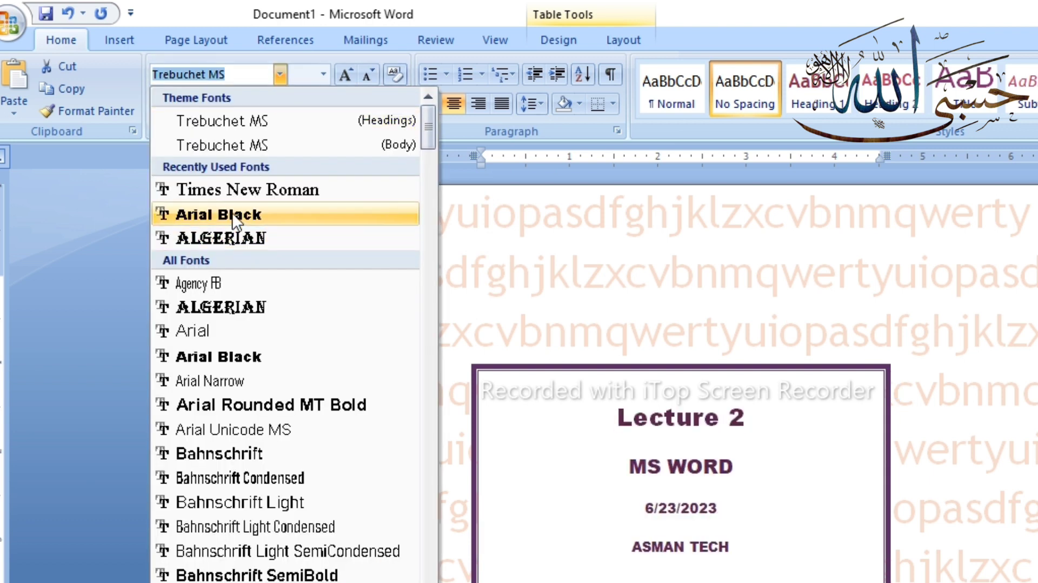
left_click(233, 214)
left_click(396, 282)
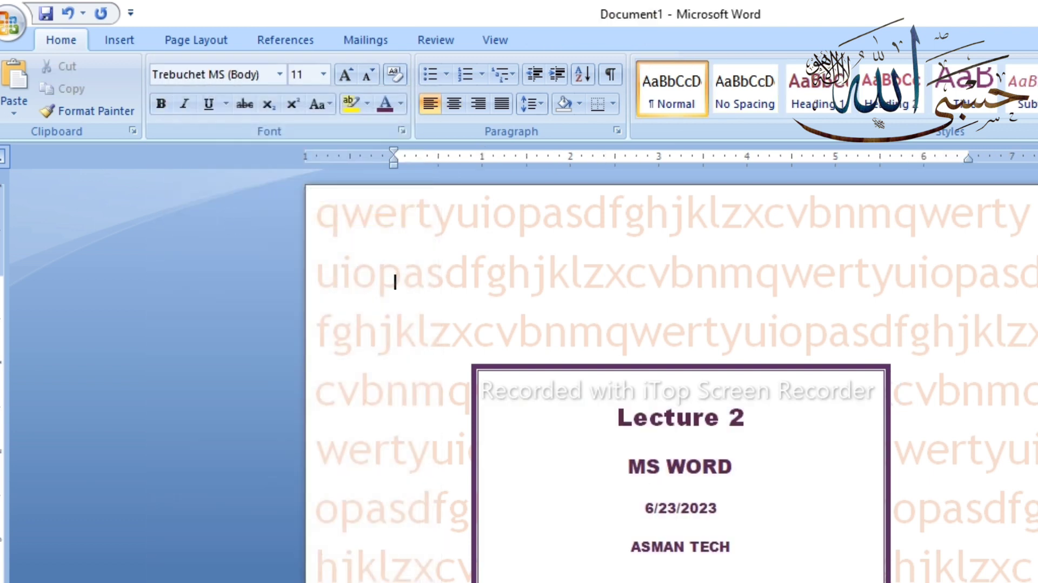
Insert the contents of Our National Hero.docx from the Desktop after the cover page.
left_click(681, 416)
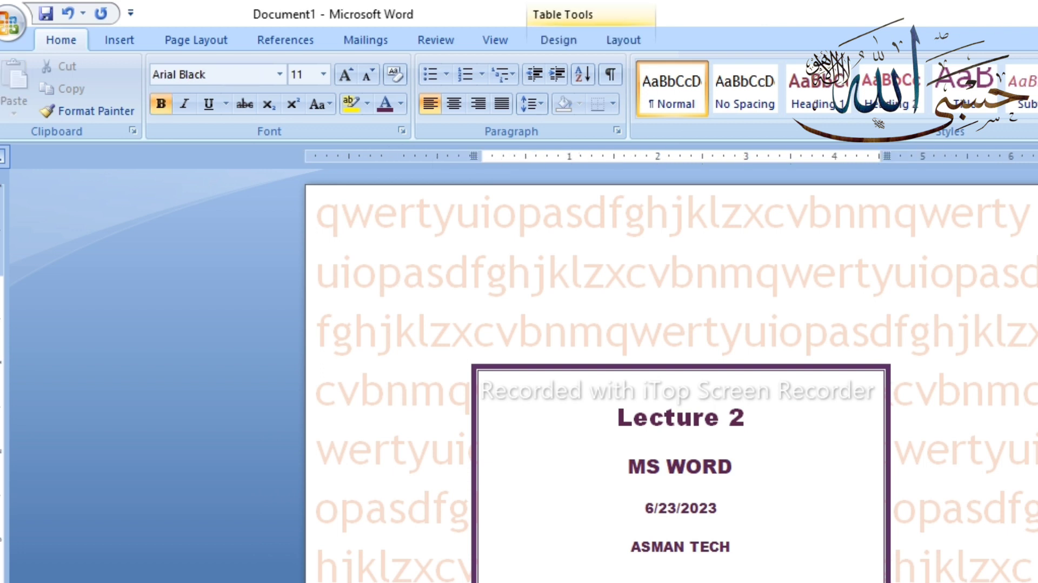
scroll(671, 378, "down", 5)
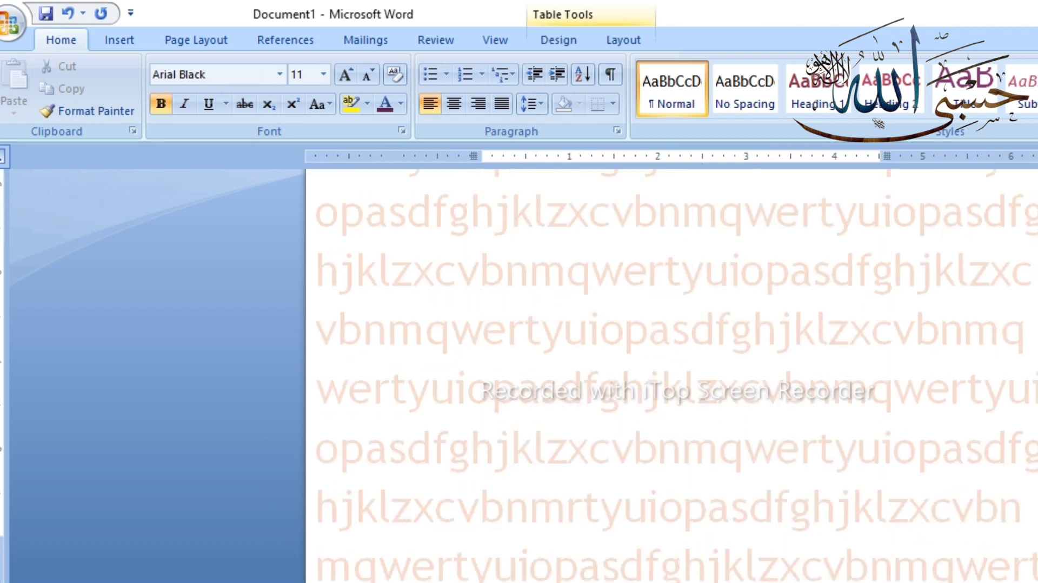
key("ctrl+End")
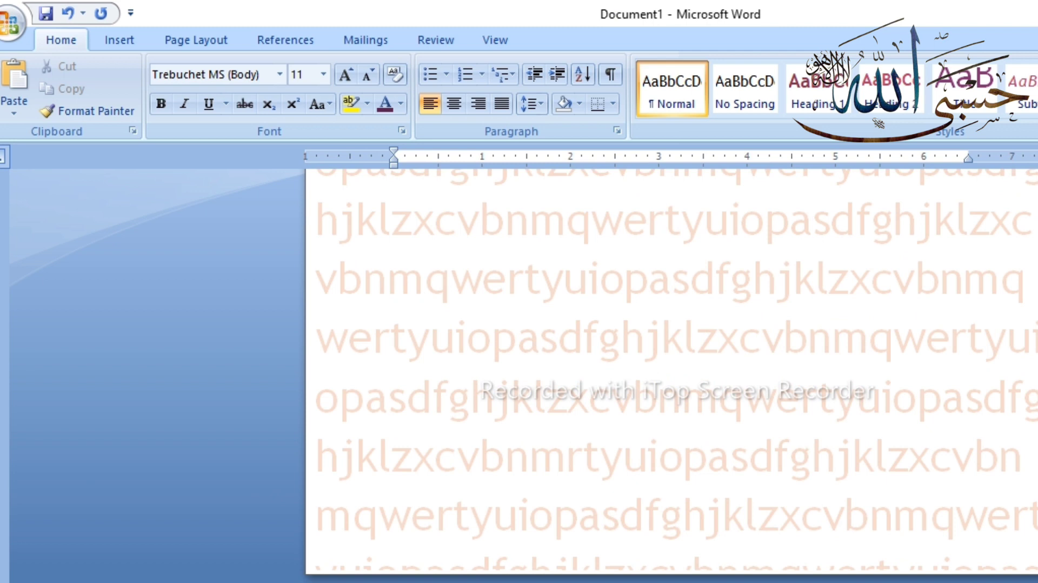
key("ctrl+Return")
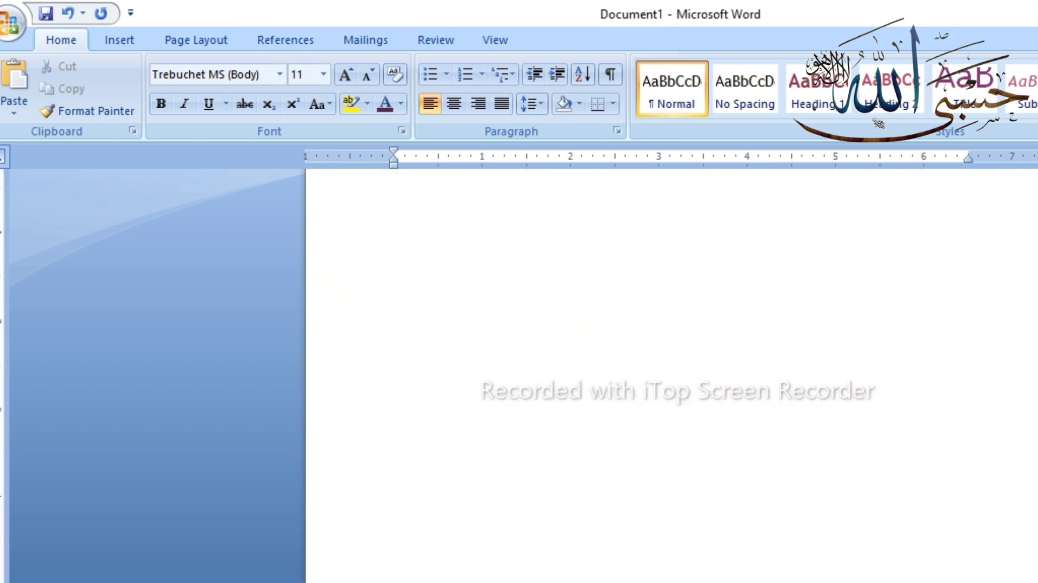
key("ctrl+z")
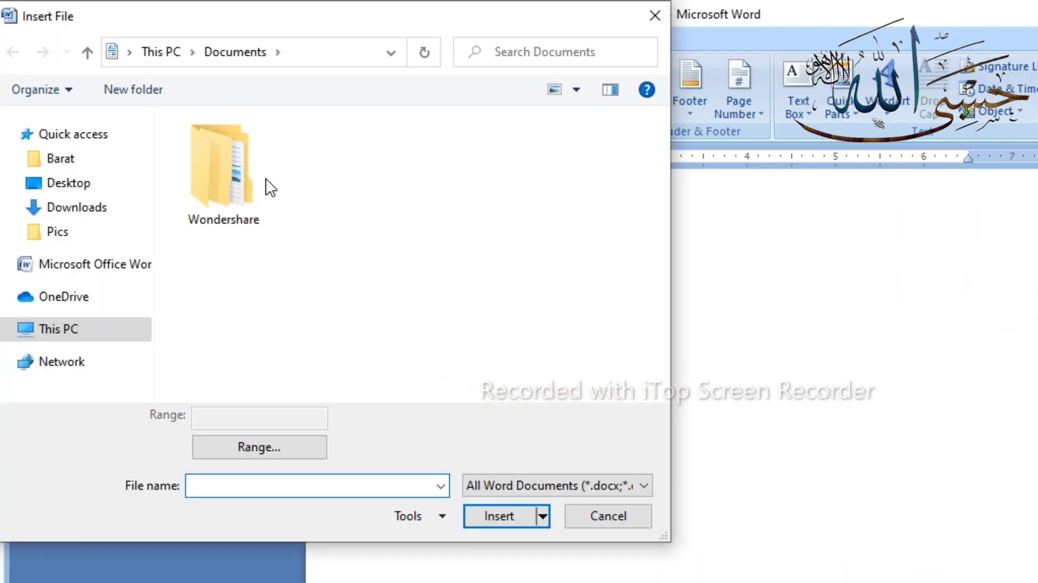
left_click(102, 190)
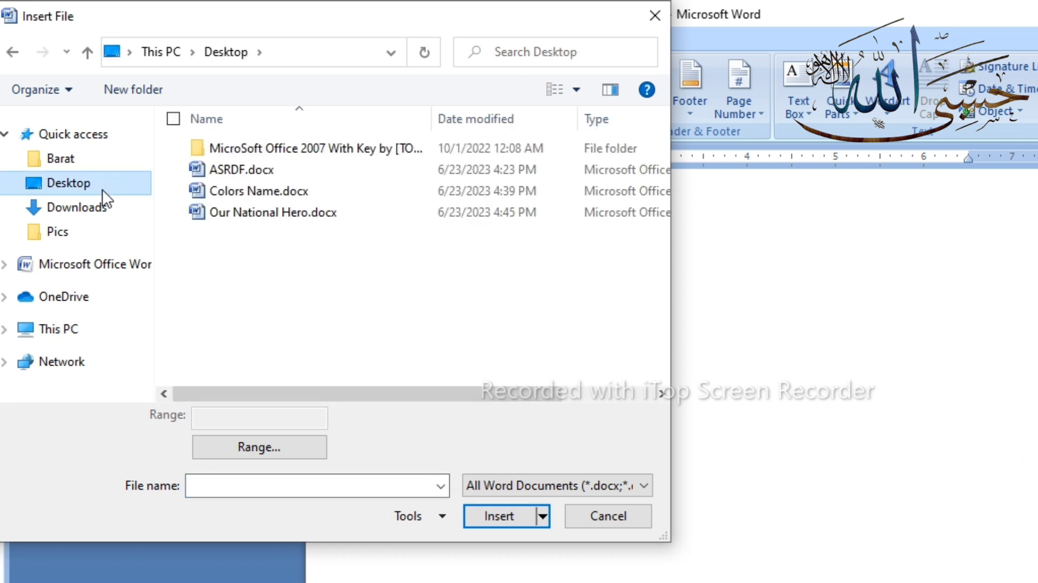
left_click(249, 212)
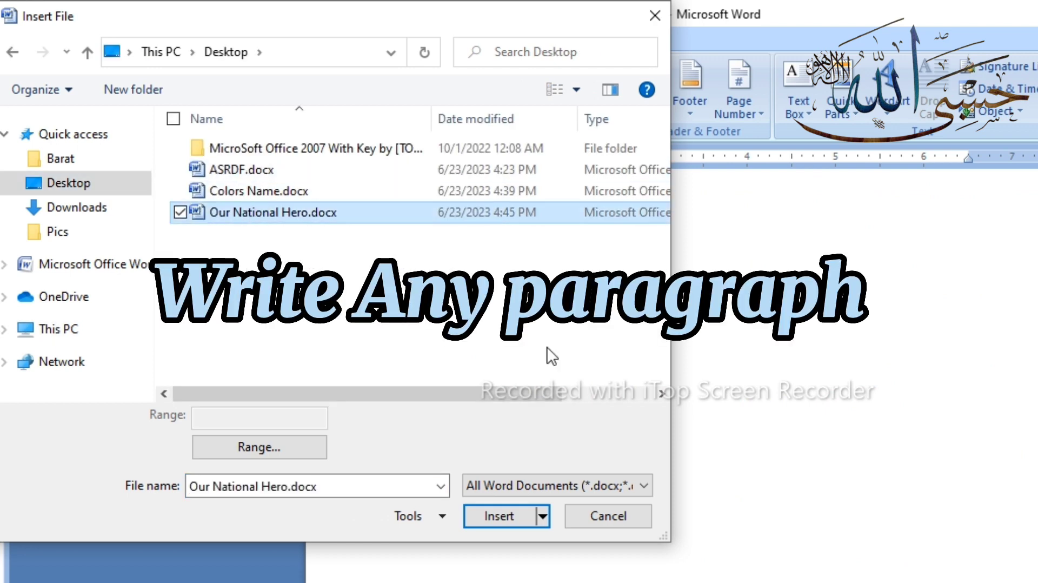
left_click(499, 517)
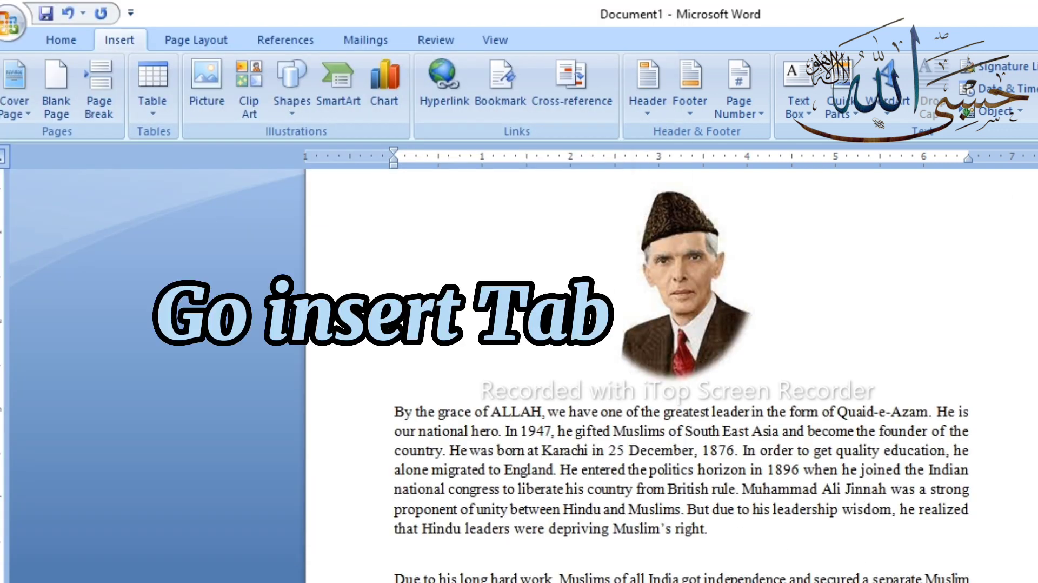
Add a blank line after the first essay paragraph ending 'Muslim's right.' and bring up the text box designs.
left_click(989, 544)
key("Return")
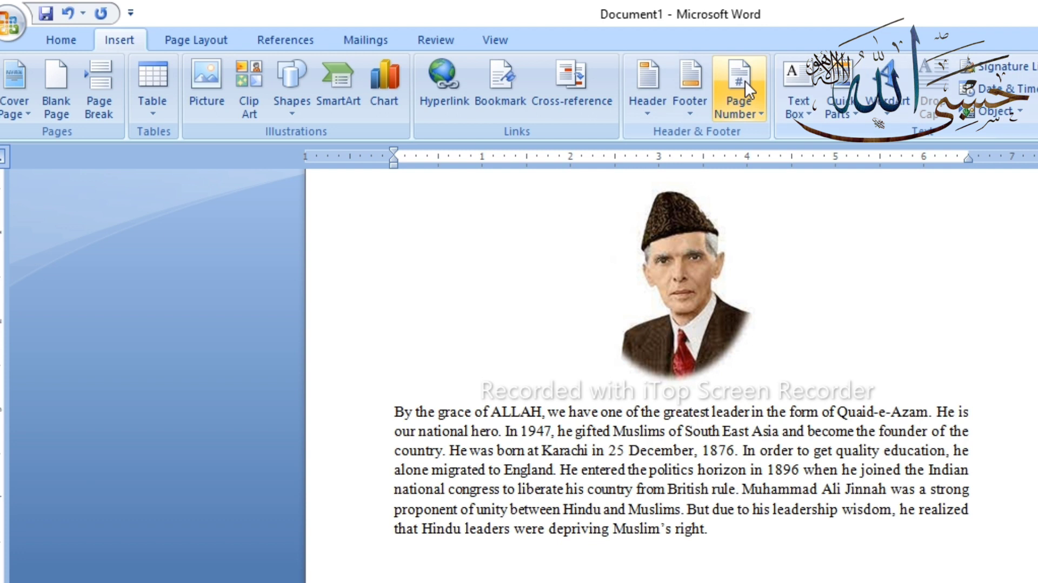
left_click(806, 80)
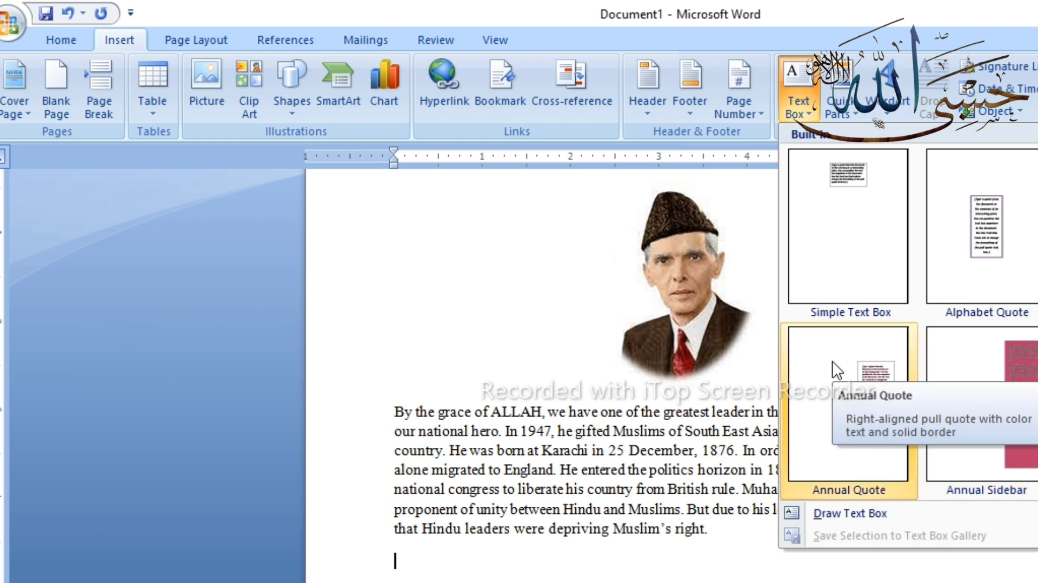
Insert an Annual Sidebar text box beside the essay and clear its placeholder text.
left_click(1031, 406)
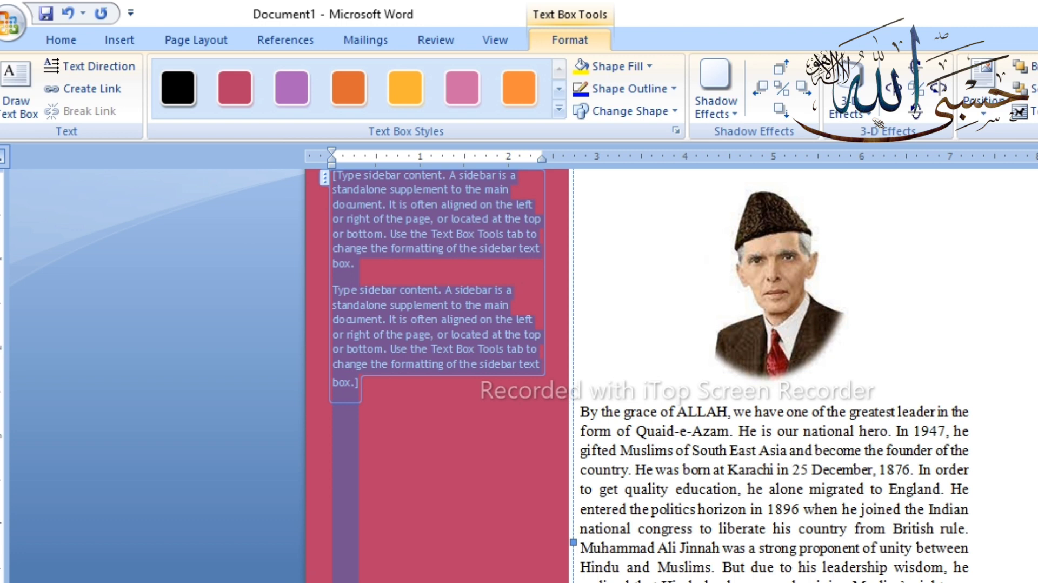
scroll(519, 378, "down", 5, "ctrl")
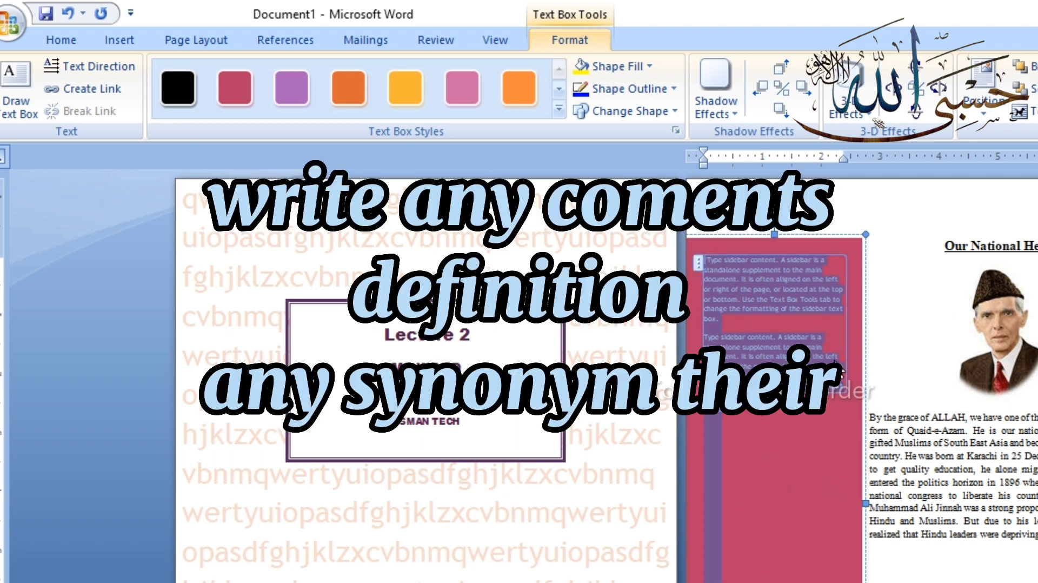
key("Delete")
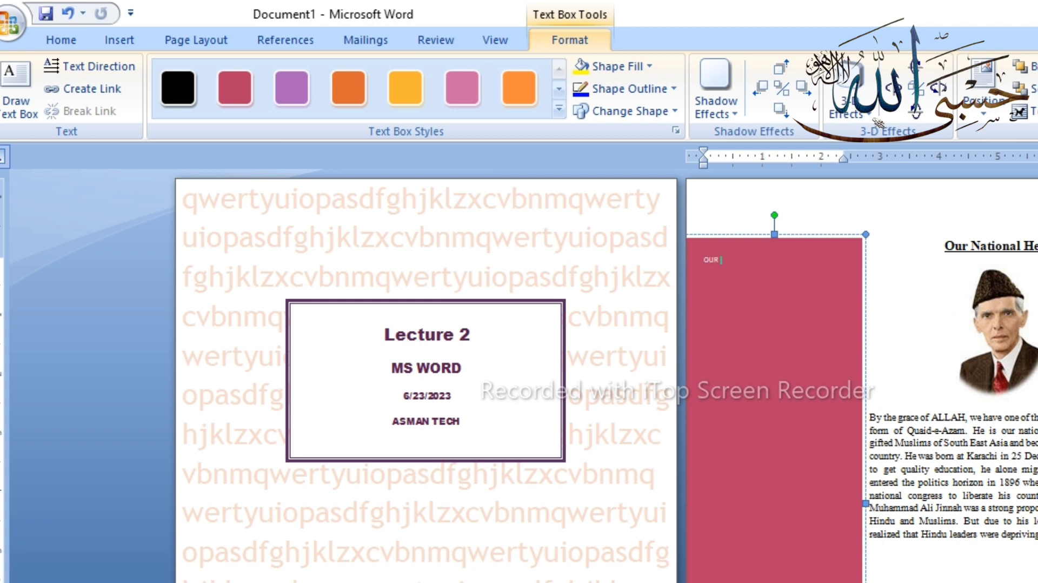
Type the sidebar notes 'OUR NATIONAL HORE', 'FATHER OF NATION' and 'DEFINATION' on separate lines.
type("ATI")
type("ONAL")
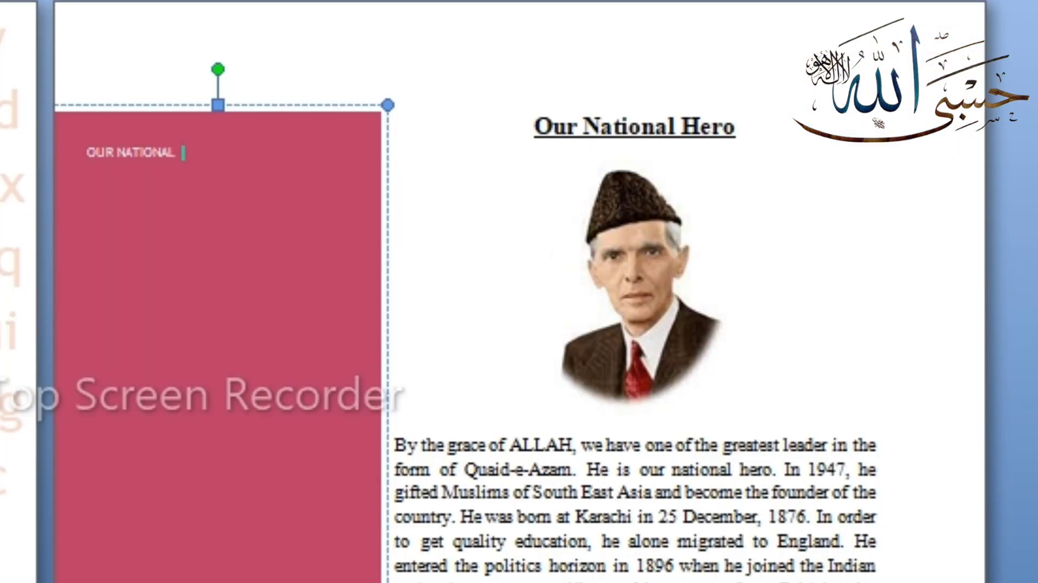
type("  HORE    F")
type("ATHER O")
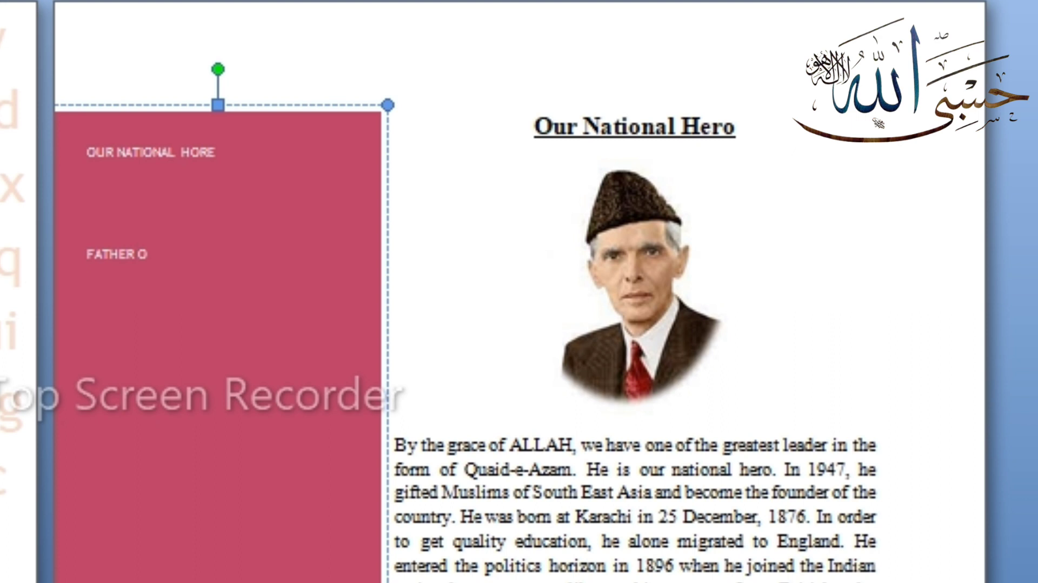
type("F NATION")
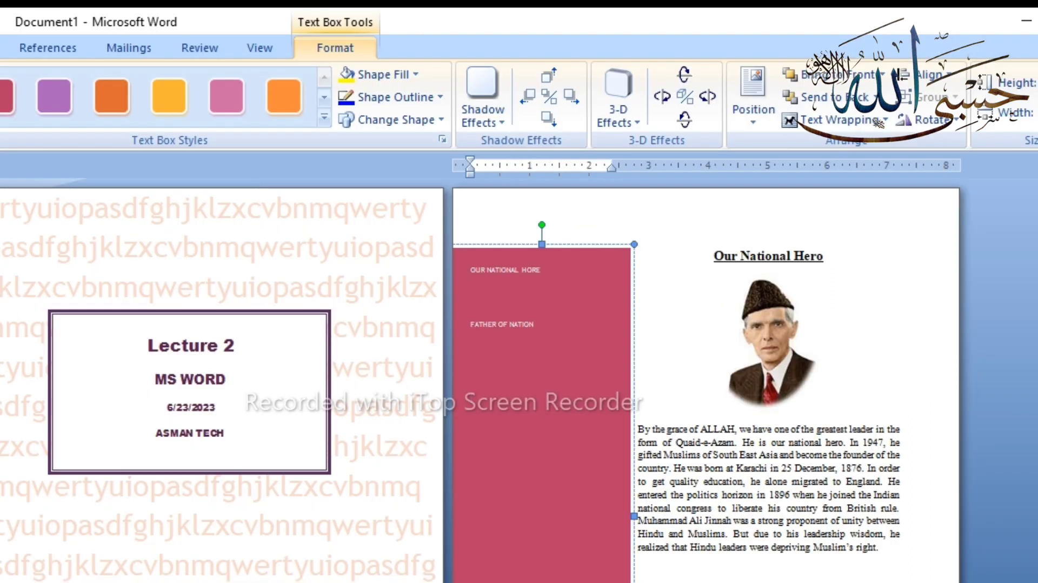
scroll(541, 378, "up", 3)
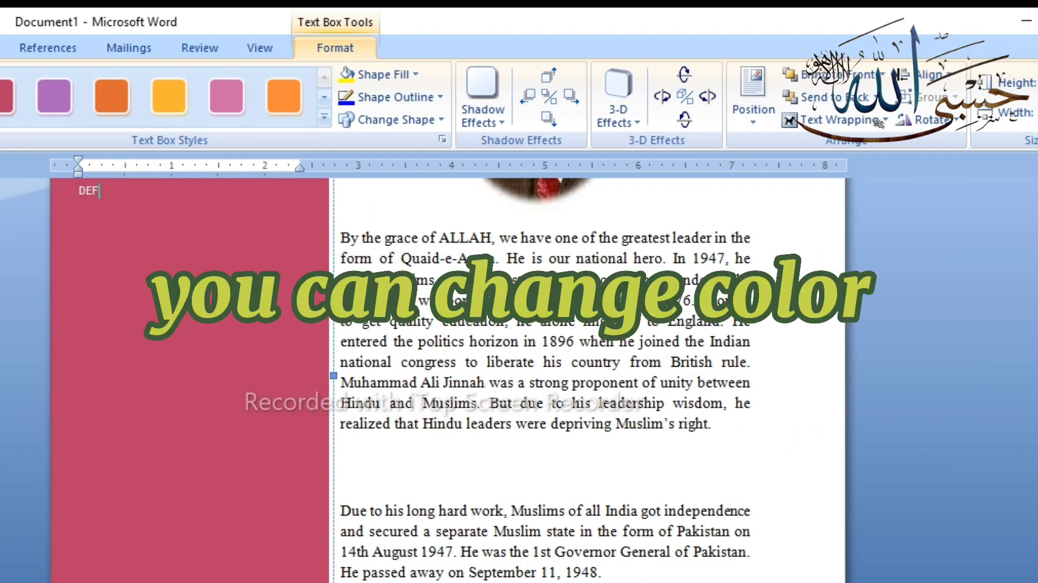
type("INATIO")
type("N")
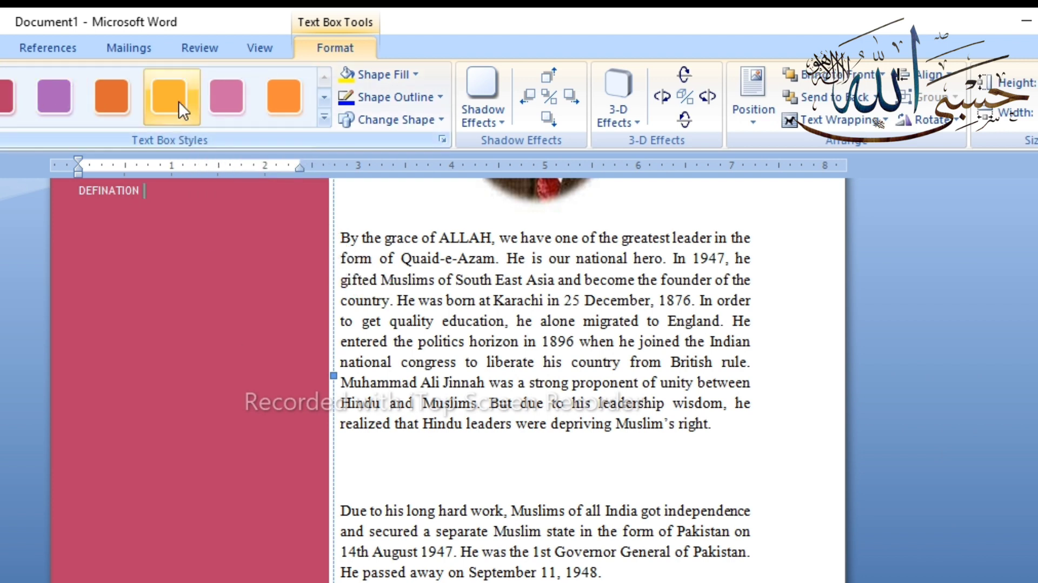
Change the sidebar text box style from red to pink.
left_click(179, 102)
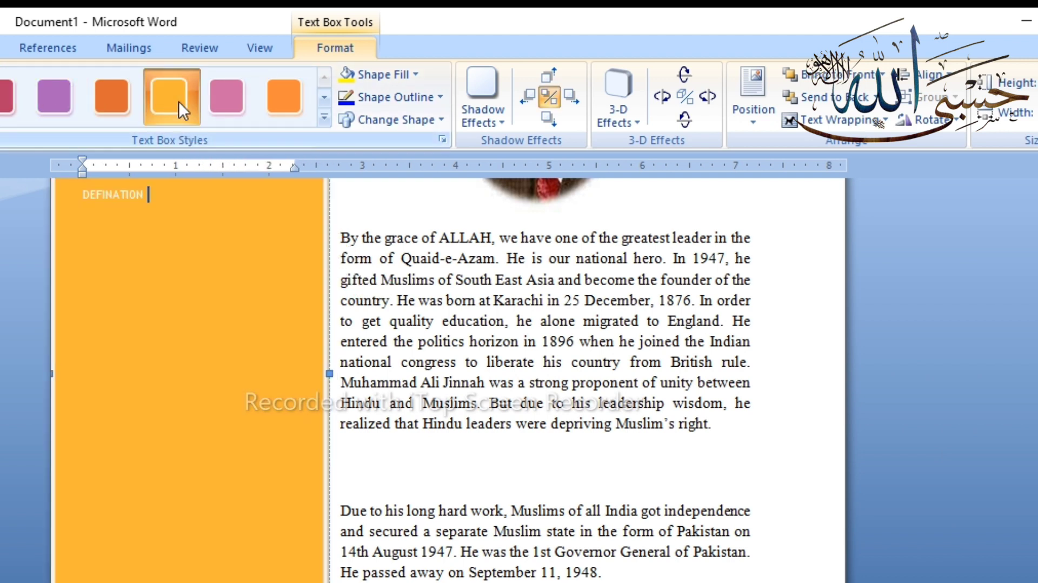
left_click(220, 100)
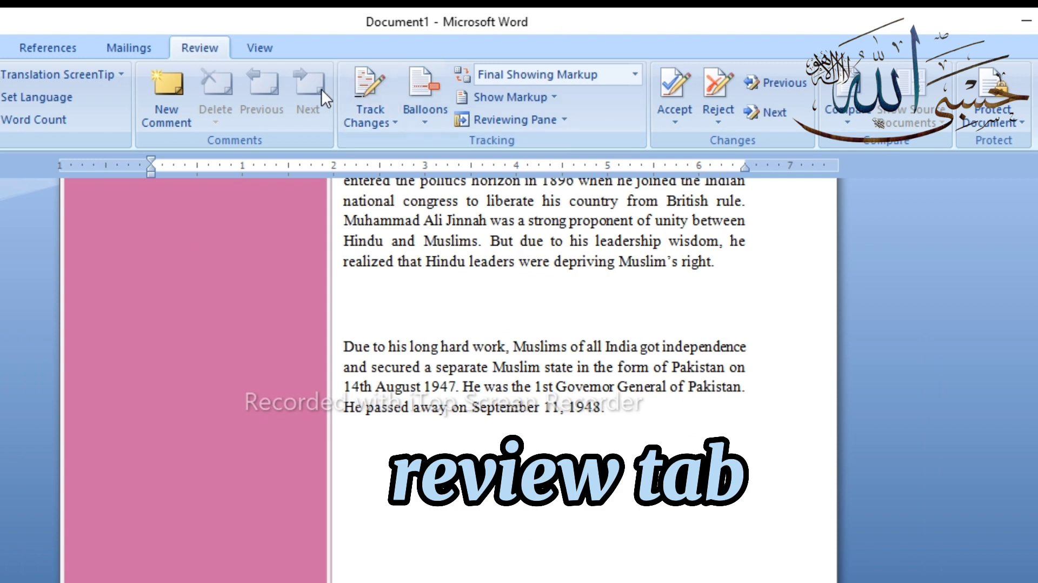
Attach the comment 'NAME OF QUAID AZAM' to the word Muhammad.
left_click(171, 89)
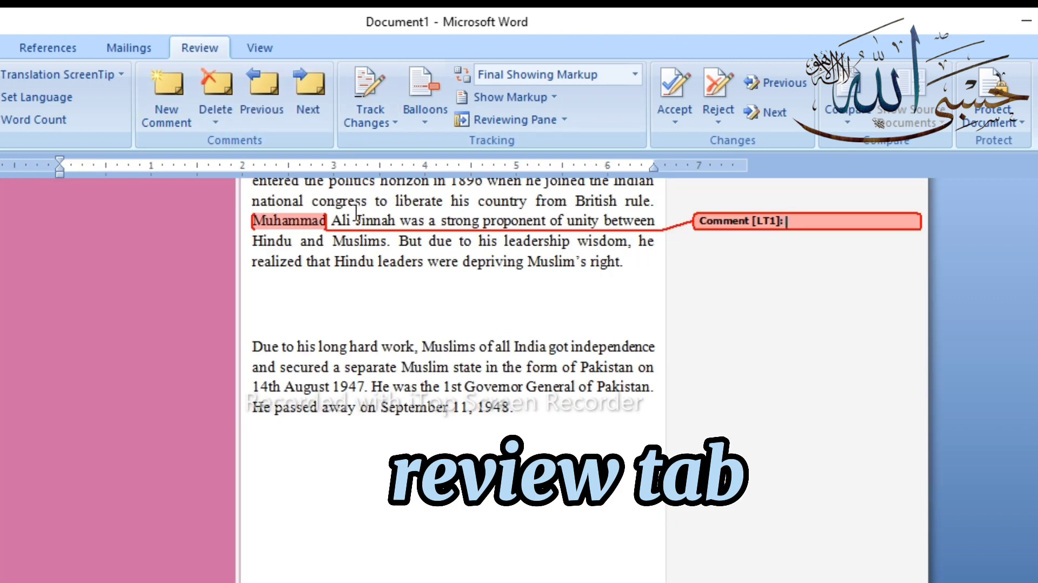
type("NAME OF Q")
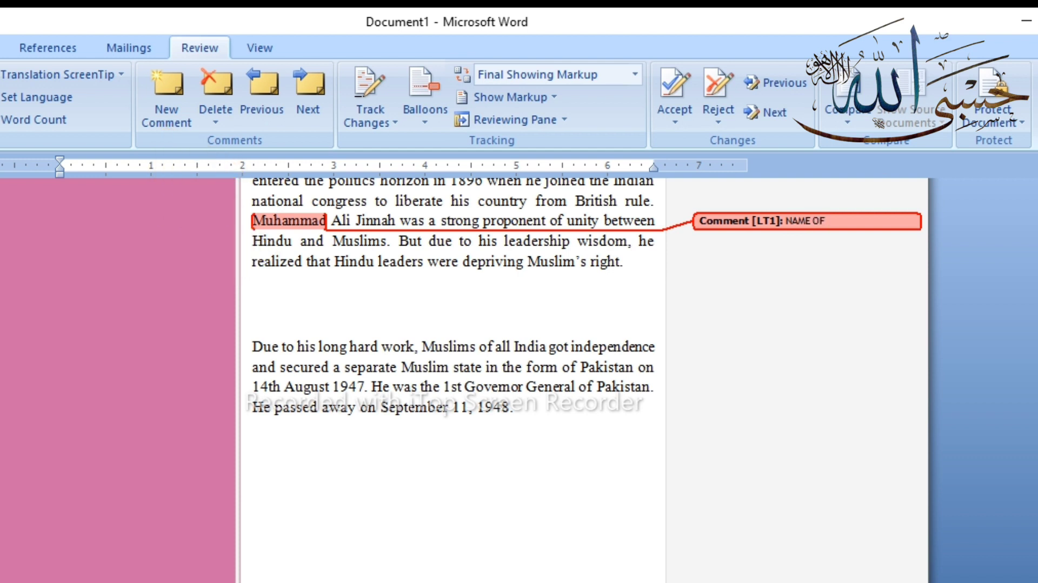
type("UAID")
key("BackSpace")
key("BackSpace")
key("BackSpace")
type("ZAM")
left_click(869, 433)
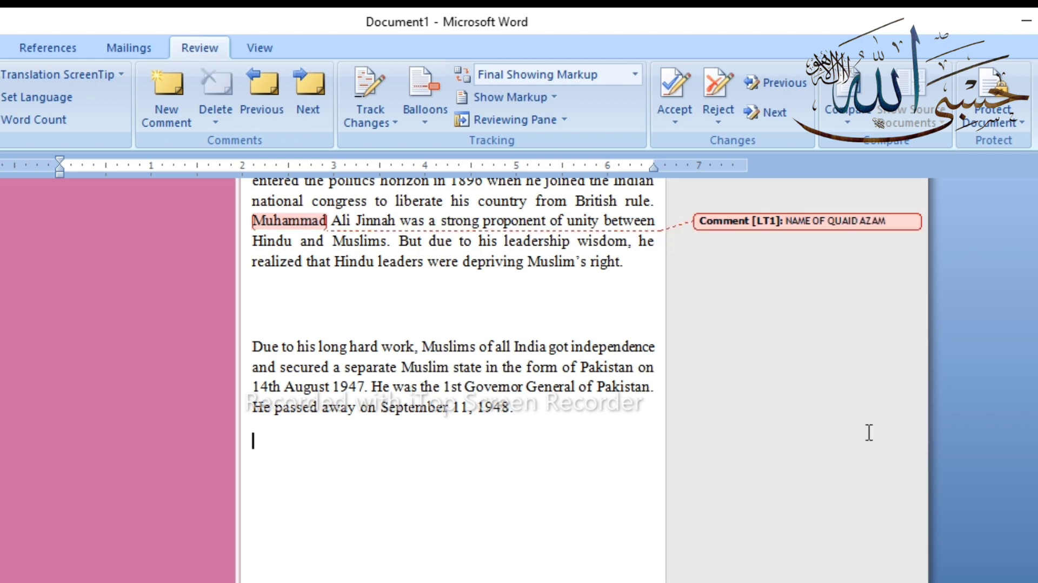
scroll(519, 368, "down", 3)
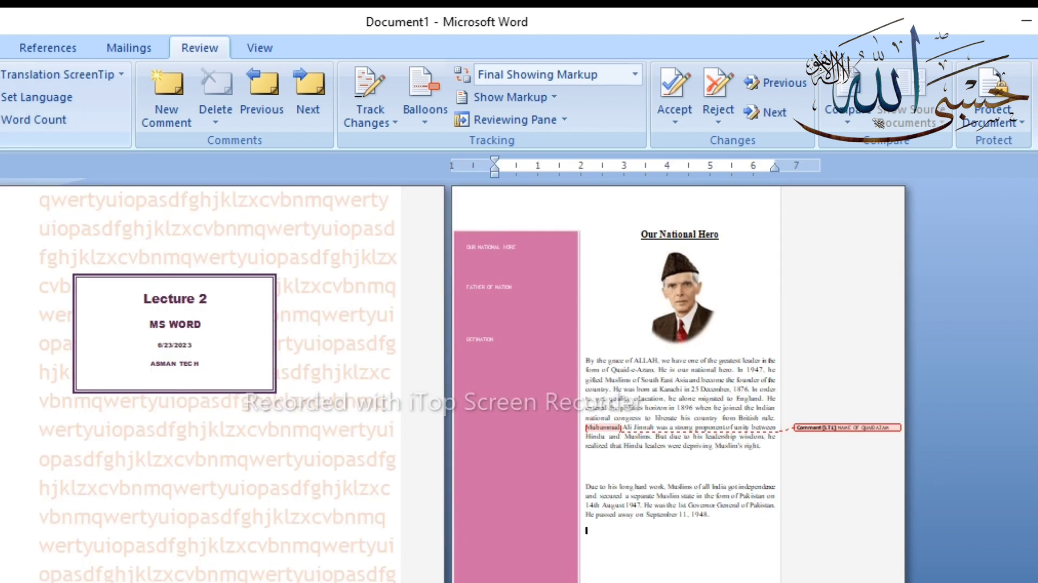
Set the paper size to A4 and place the cursor after 'Muslim's right.'.
key("alt+n")
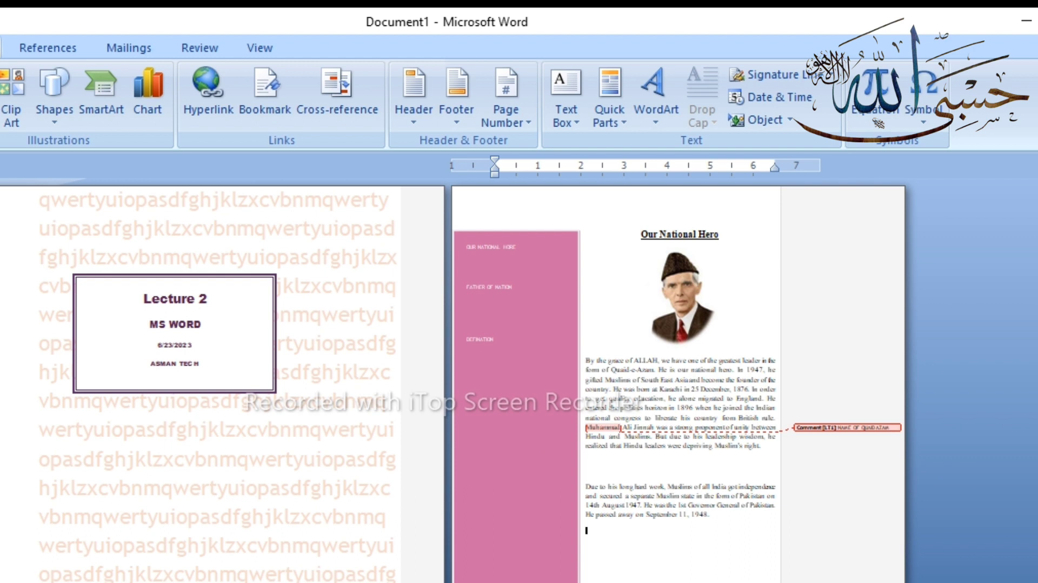
left_click(11, 48)
left_click(19, 99)
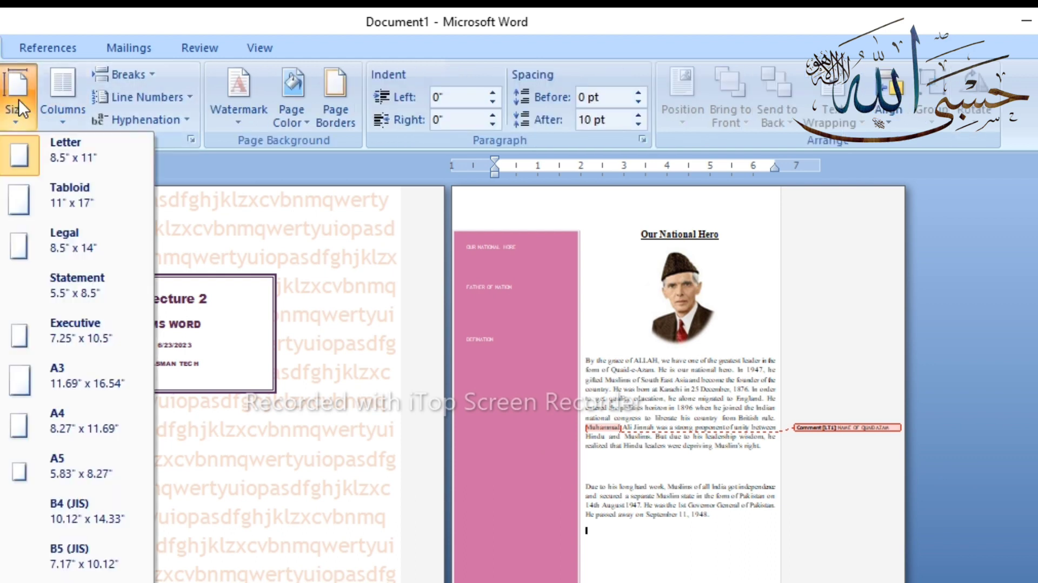
left_click(63, 419)
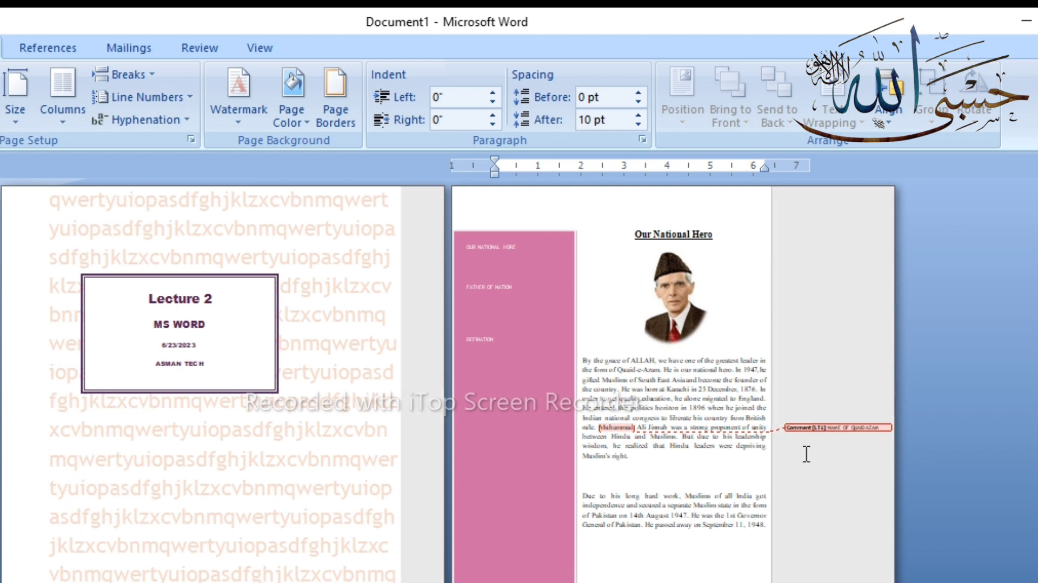
left_click(826, 458)
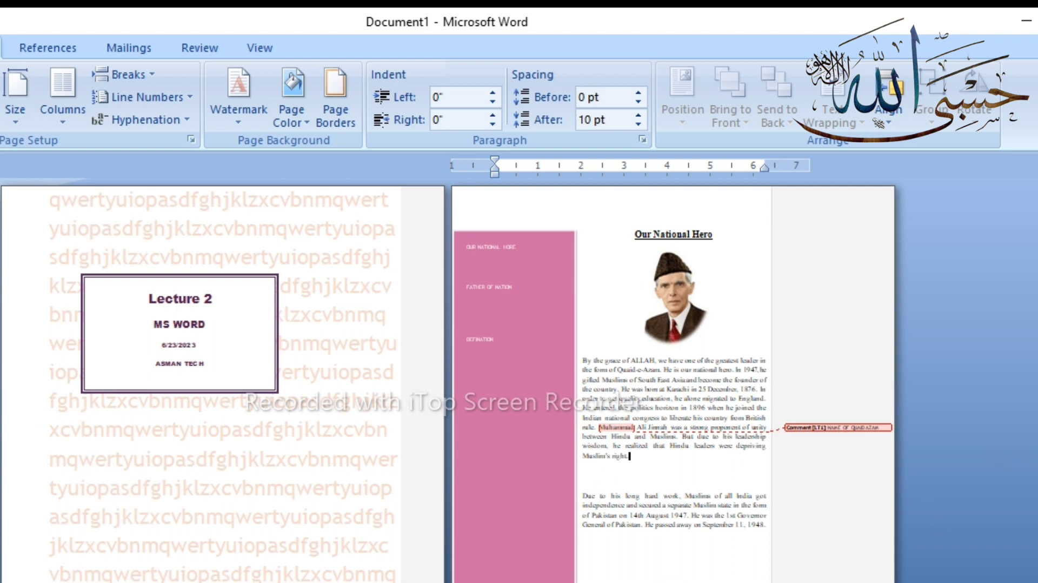
scroll(519, 378, "up", 5)
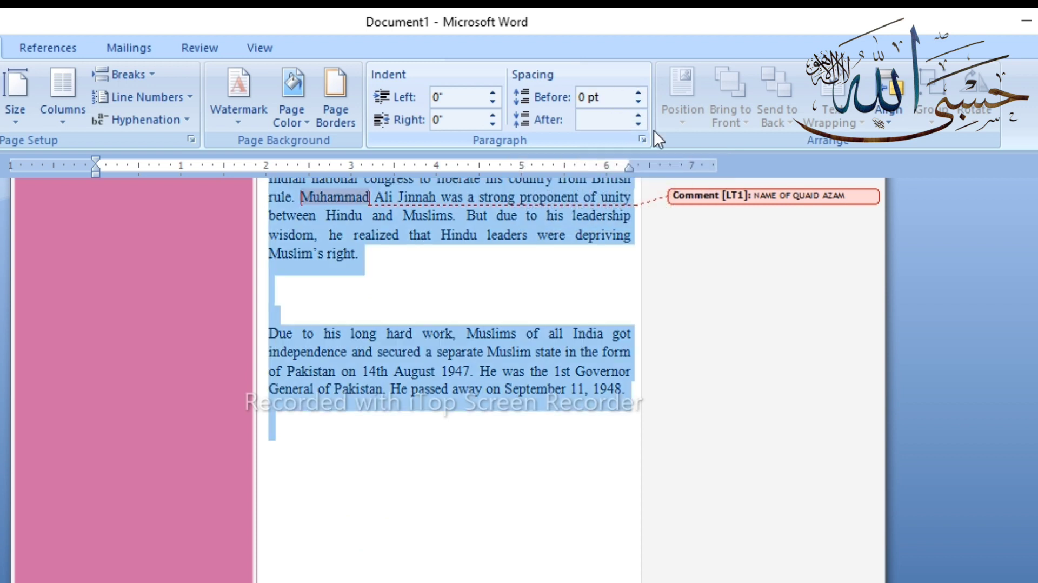
Select the first essay paragraph and set its spacing before and after to Auto.
left_click(781, 413)
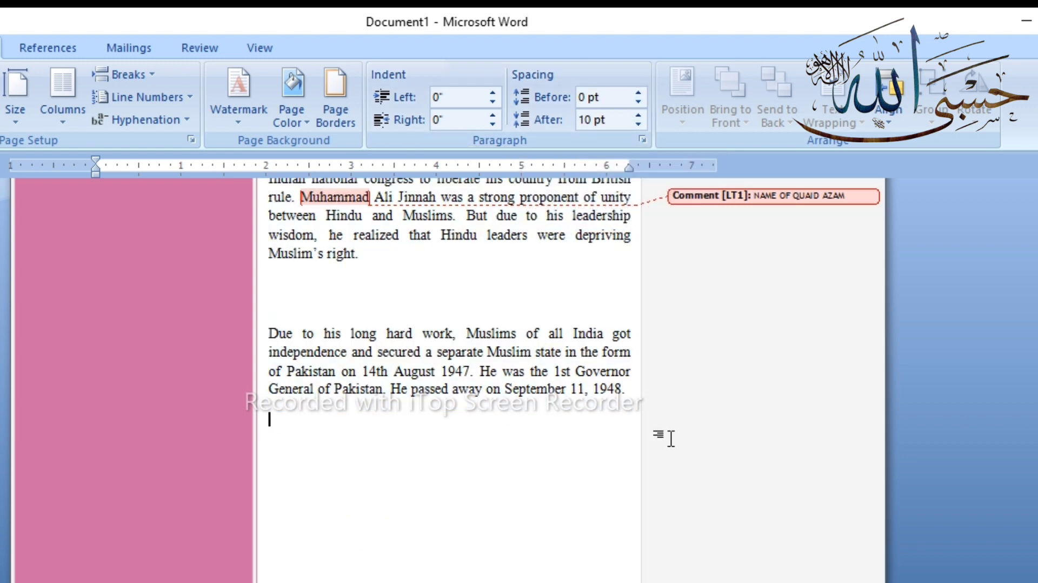
mouse_move(627, 389)
left_mouse_down()
mouse_move(345, 393)
mouse_move(280, 369)
left_mouse_up()
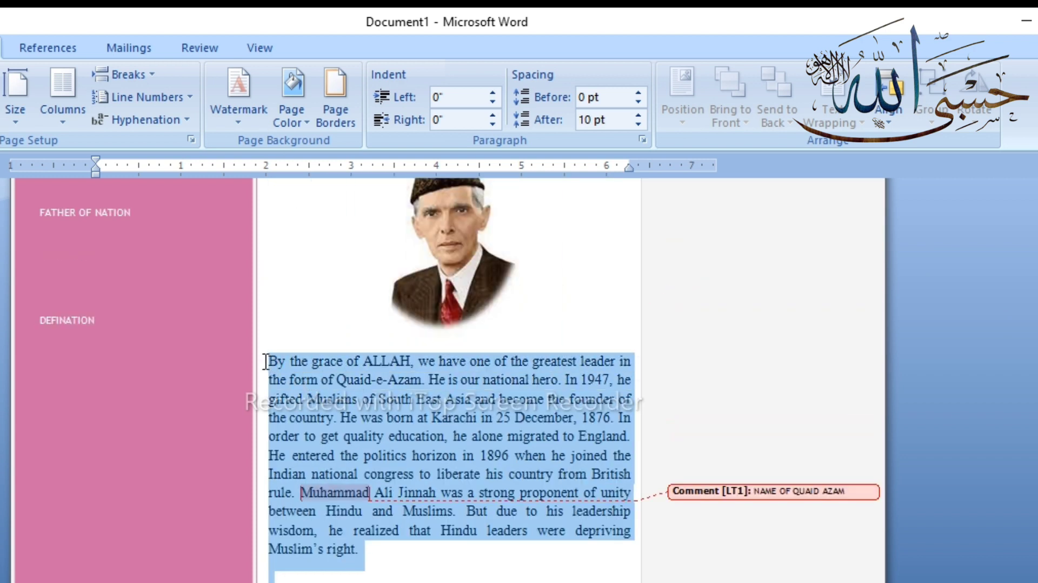
left_click(265, 362)
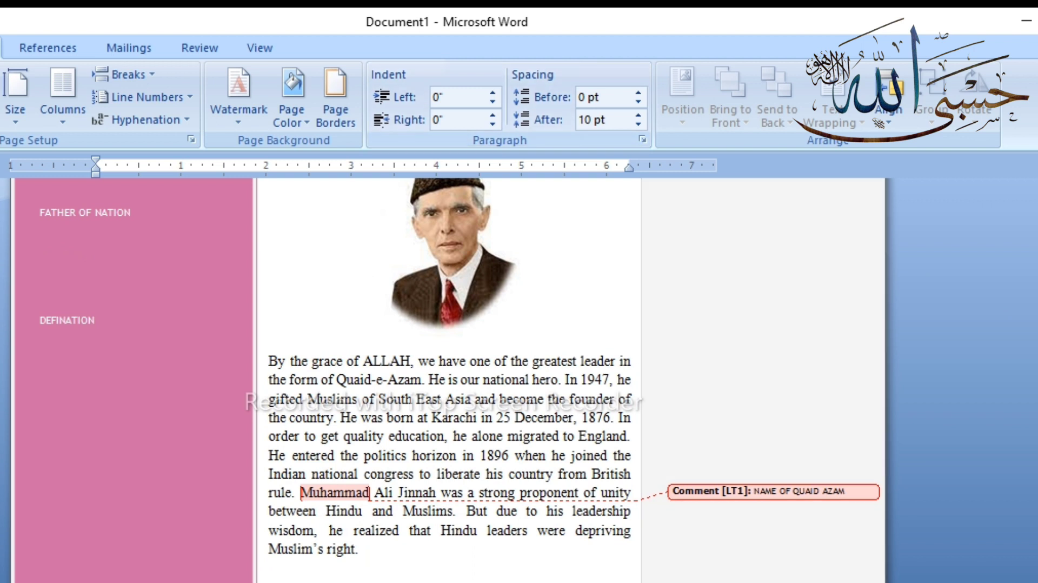
left_click_drag(324, 565, 263, 371)
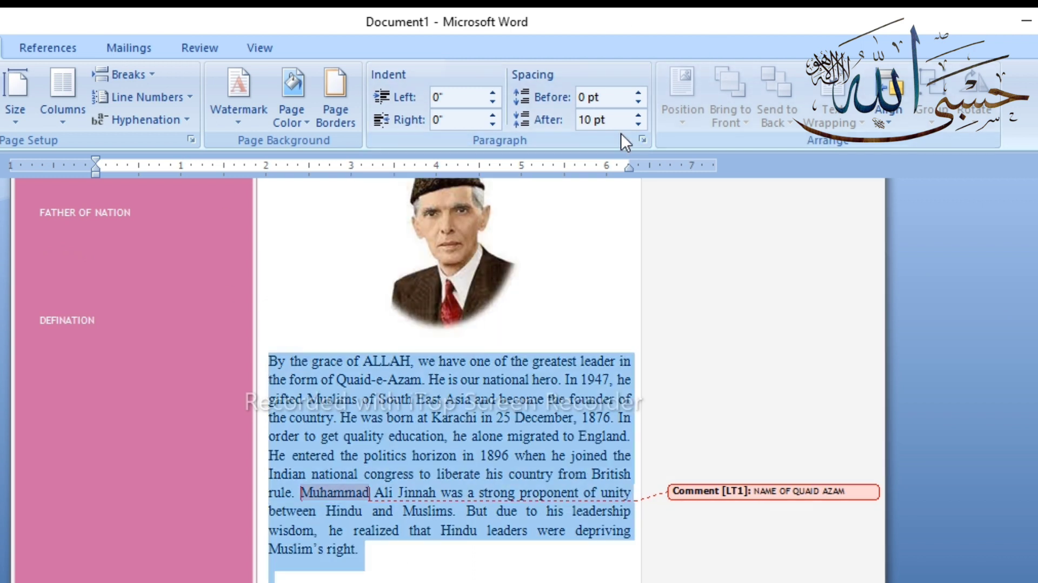
left_click(638, 125)
left_click(639, 125)
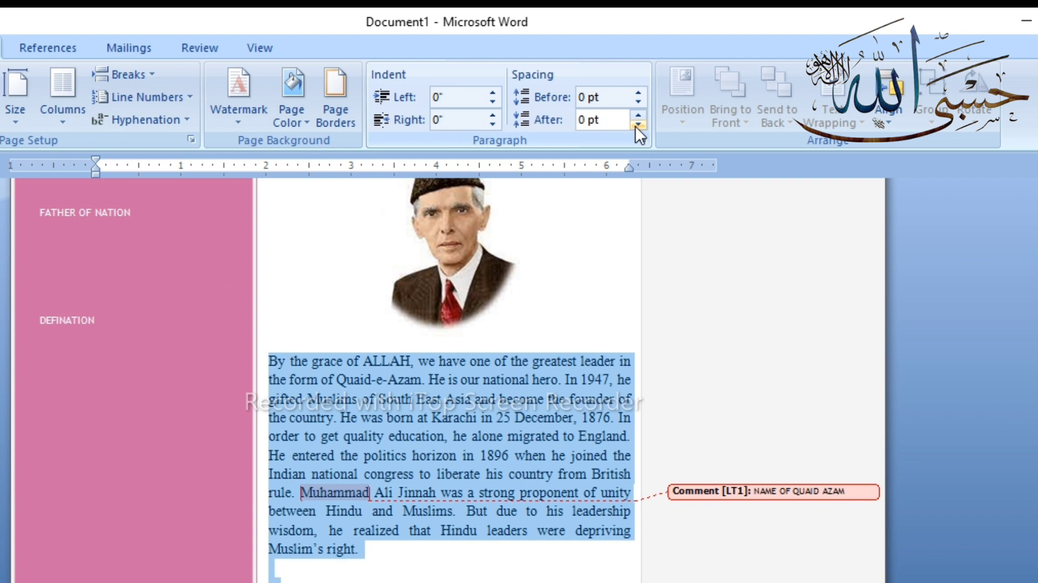
left_click(638, 125)
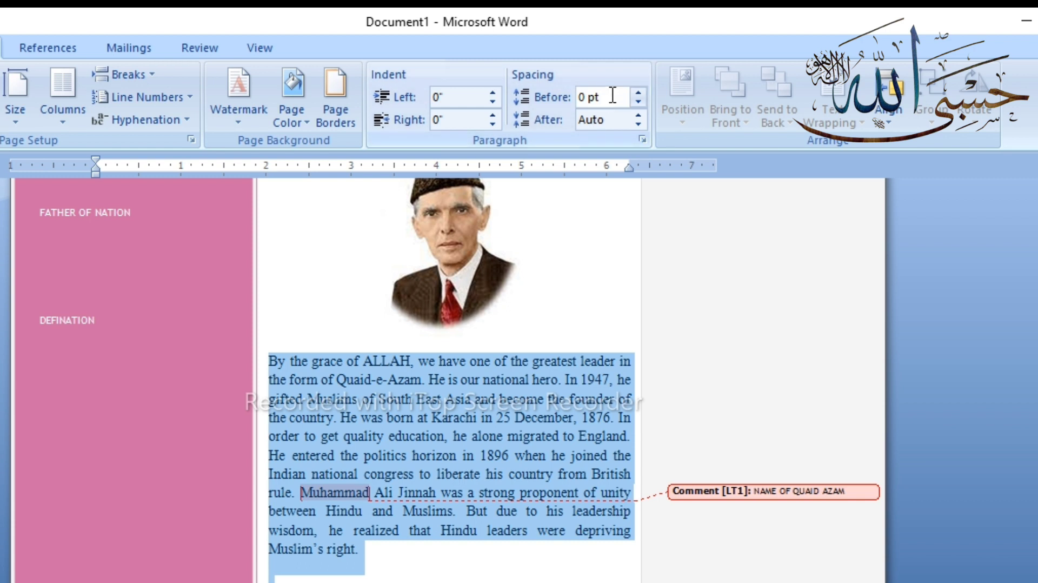
left_click(639, 101)
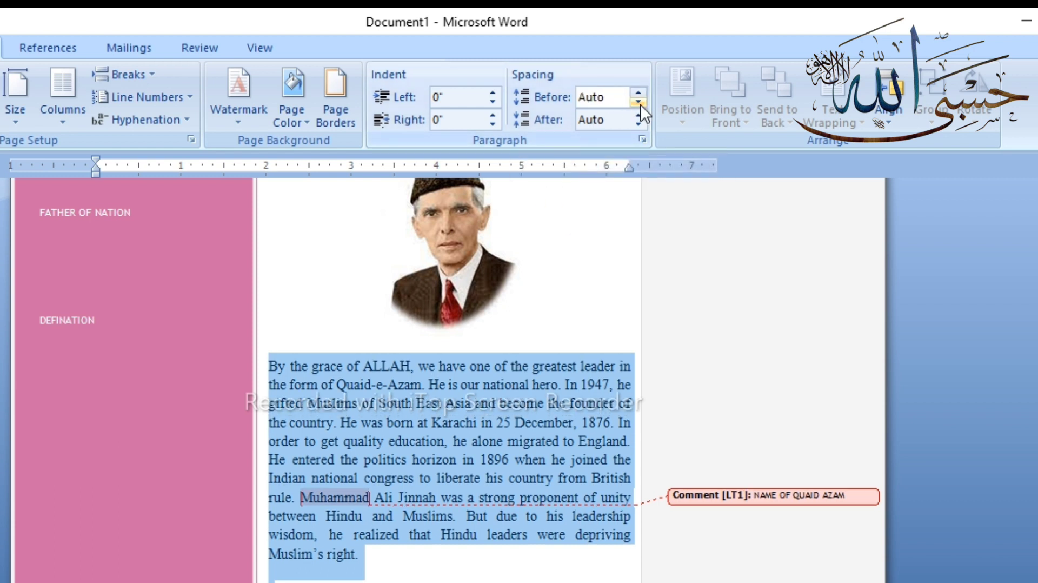
Give the paragraph matching 0.2" left and right indents.
left_click(494, 101)
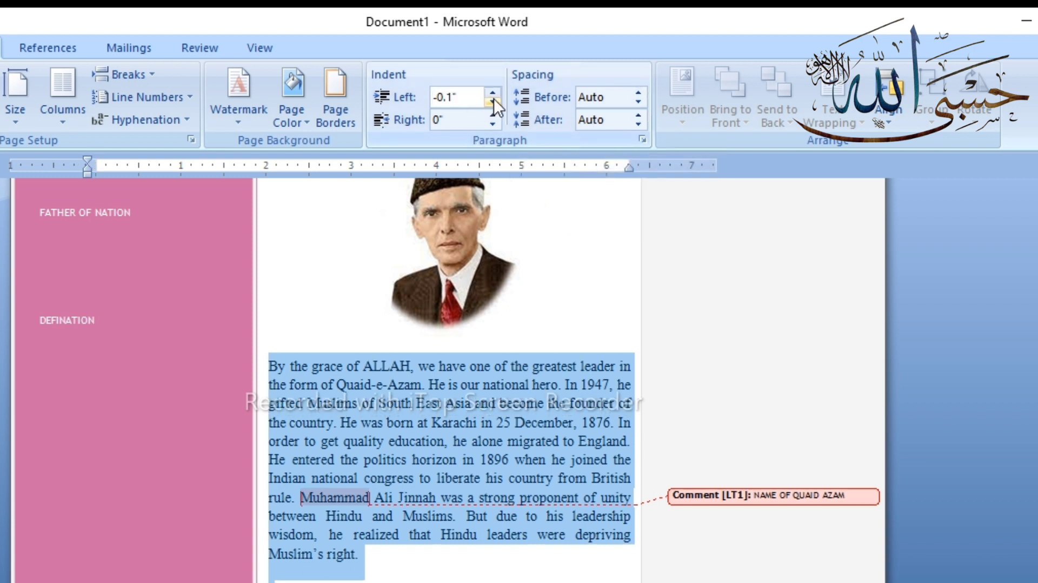
left_click(494, 99)
left_click(494, 87)
left_click(494, 87)
left_click(494, 86)
left_click(495, 86)
left_click(494, 87)
left_click(492, 102)
left_click(494, 124)
left_click(493, 115)
left_click(493, 114)
left_click(493, 114)
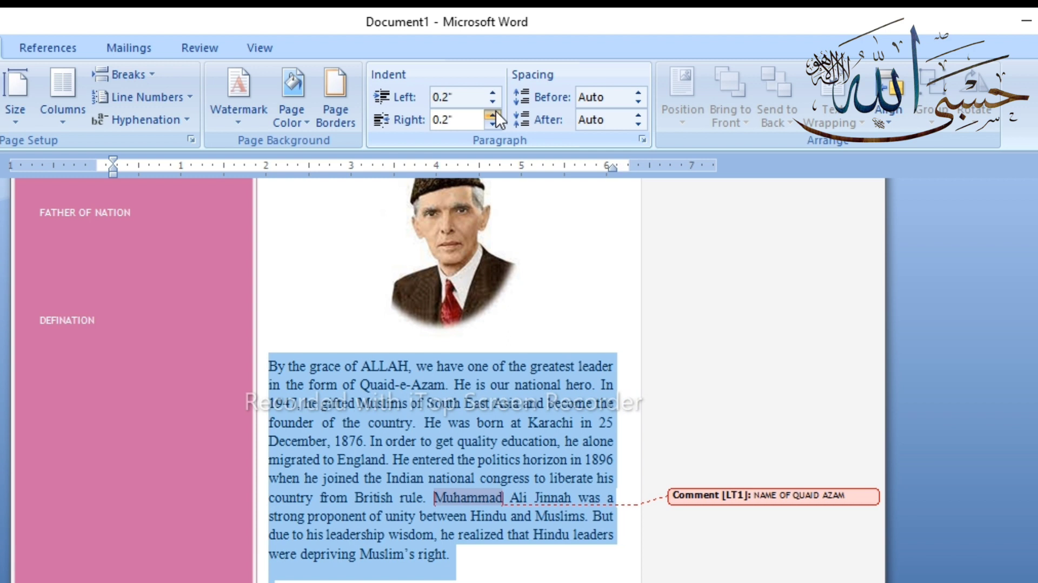
left_click(493, 113)
Remove the empty line between paragraphs and start a new paragraph at "In order to get quality education".
key("ctrl+q")
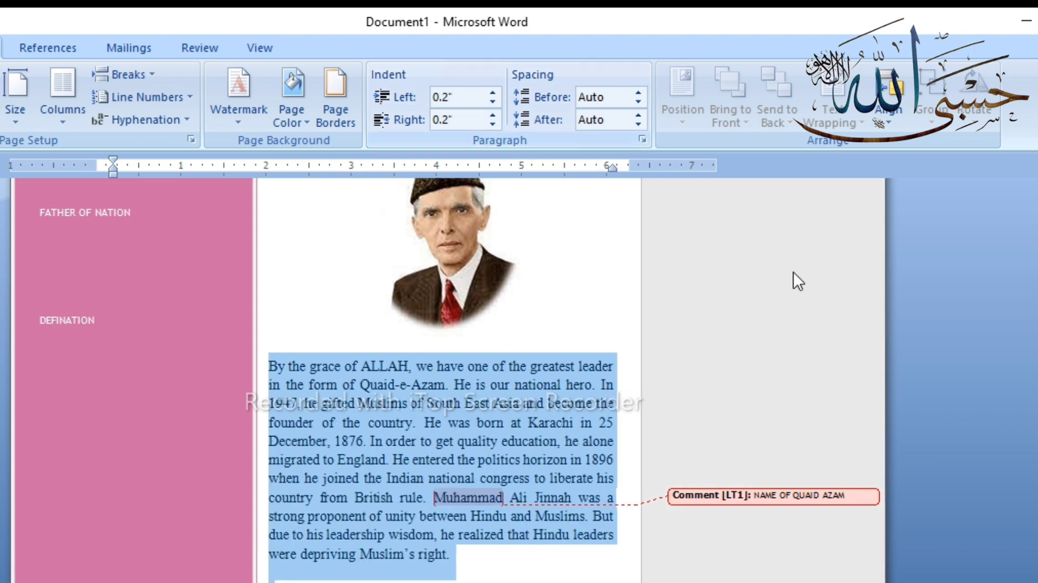
left_click(998, 256)
key("BackSpace")
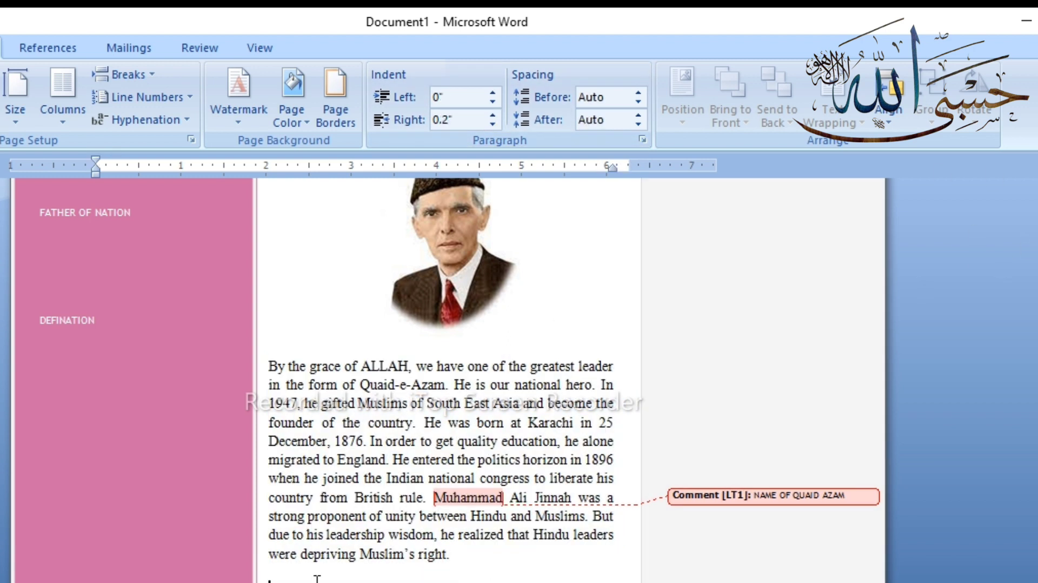
key("Delete")
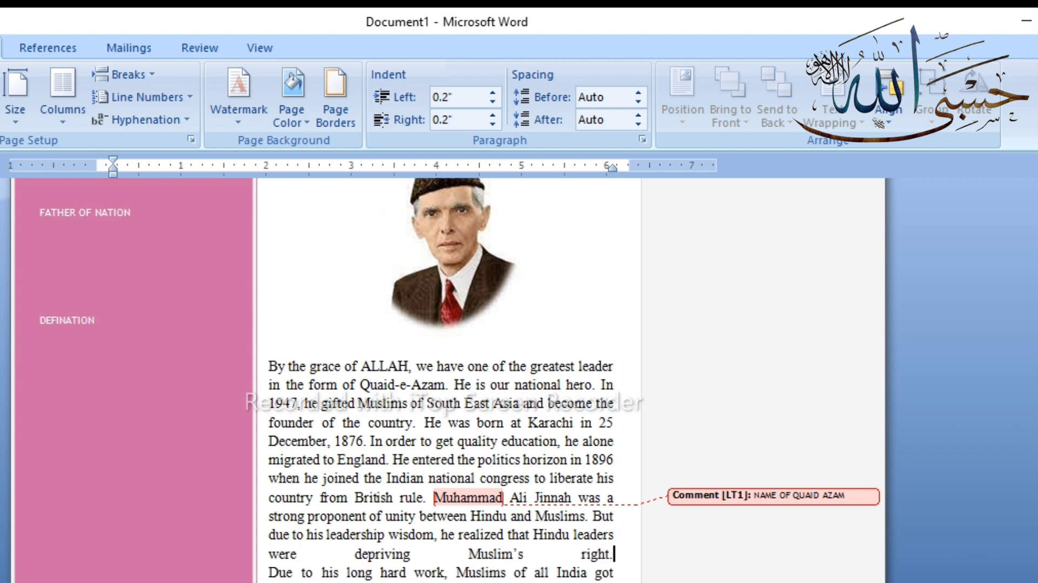
key("Return")
key("BackSpace")
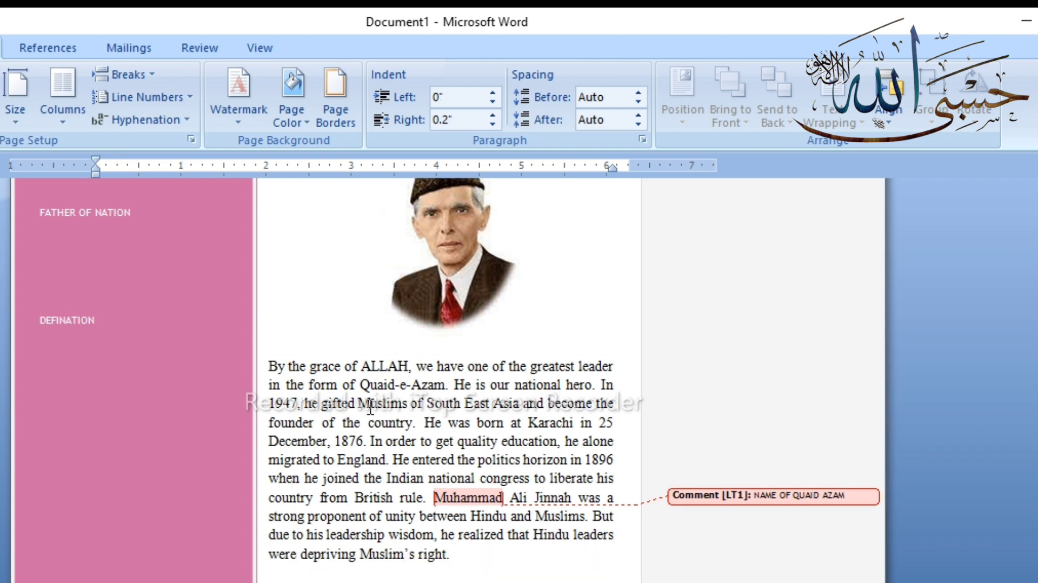
left_click(372, 445)
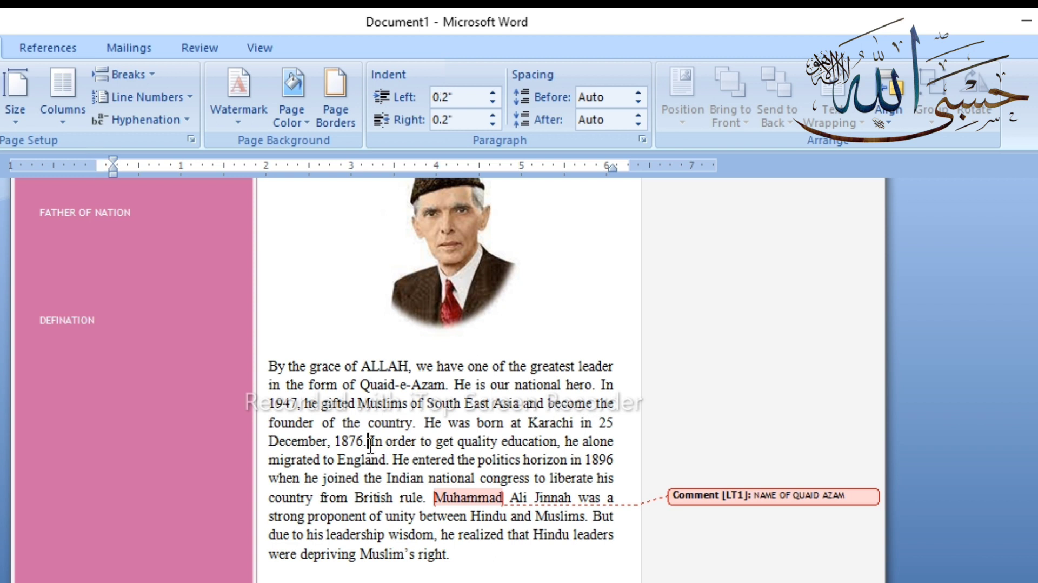
key("Return")
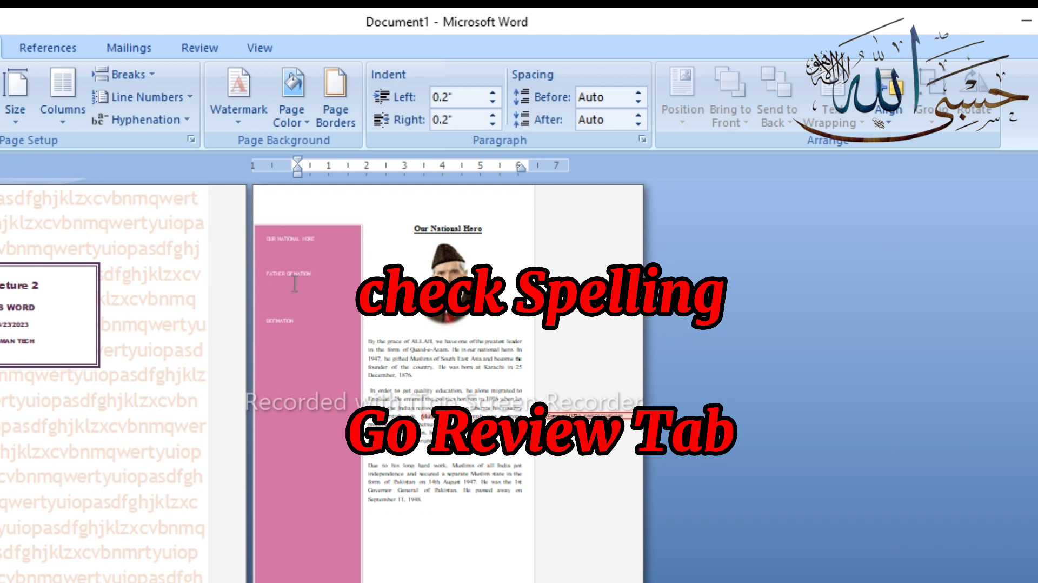
Run Spelling & Grammar from the Review ribbon and dismiss its completion message.
left_click(60, 40)
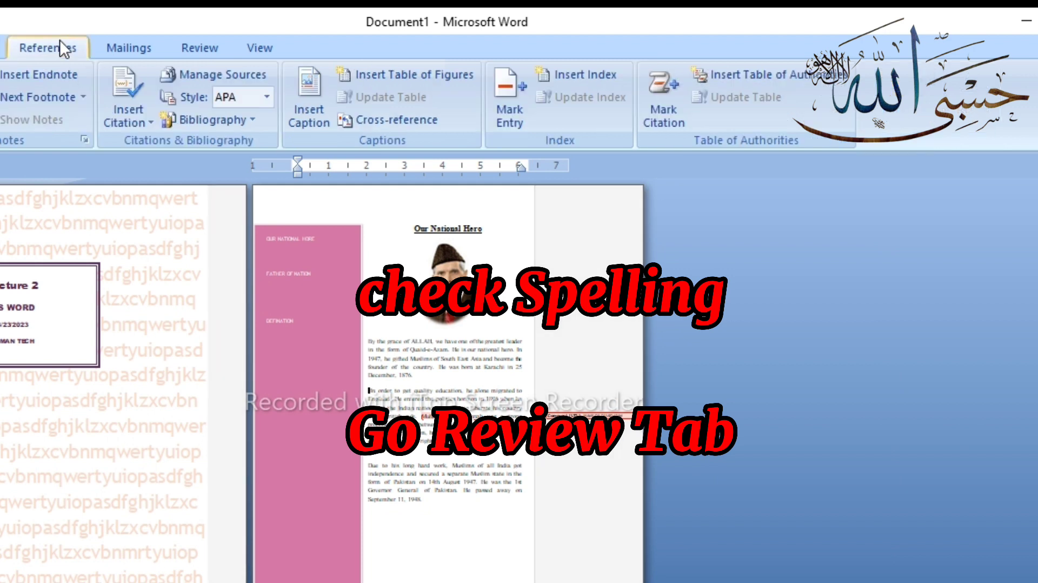
left_click(102, 46)
left_click(178, 49)
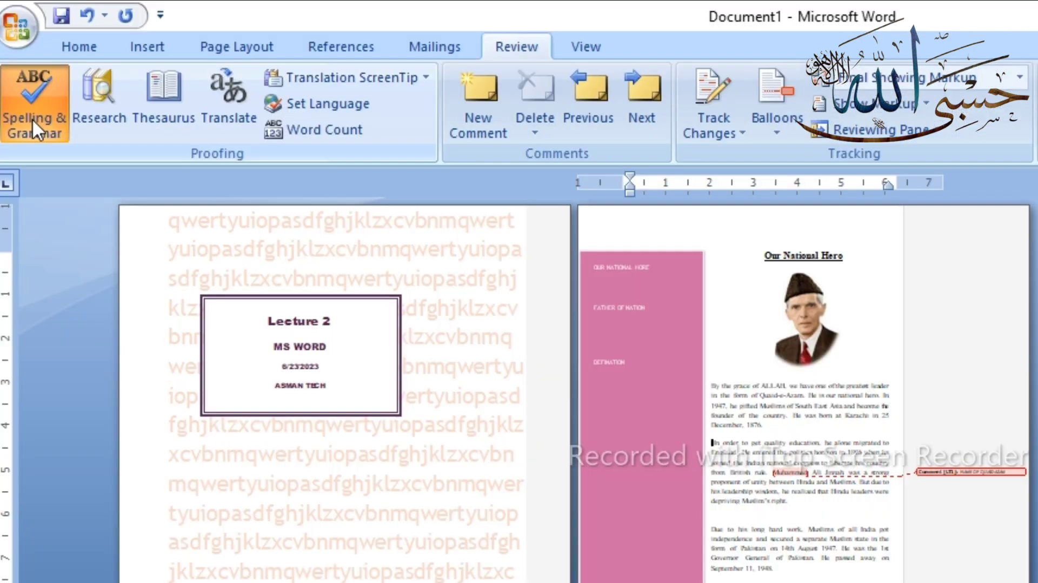
left_click(31, 119)
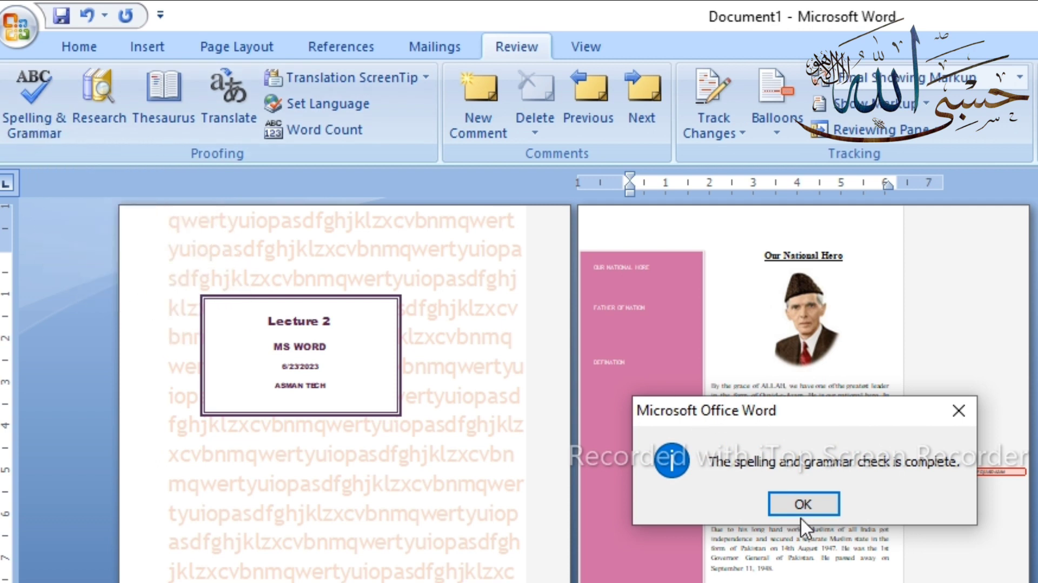
left_click(797, 494)
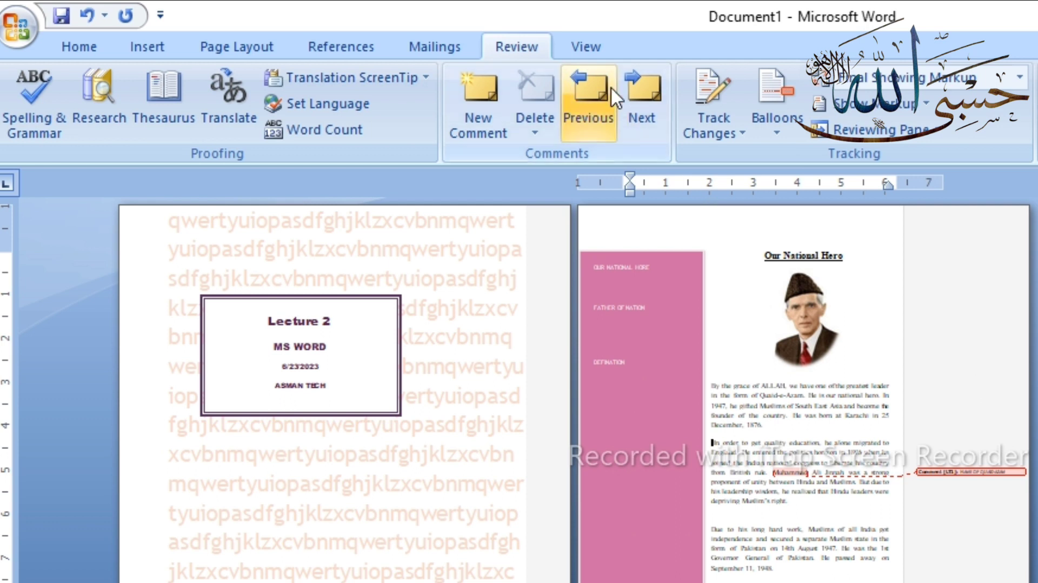
left_click(595, 46)
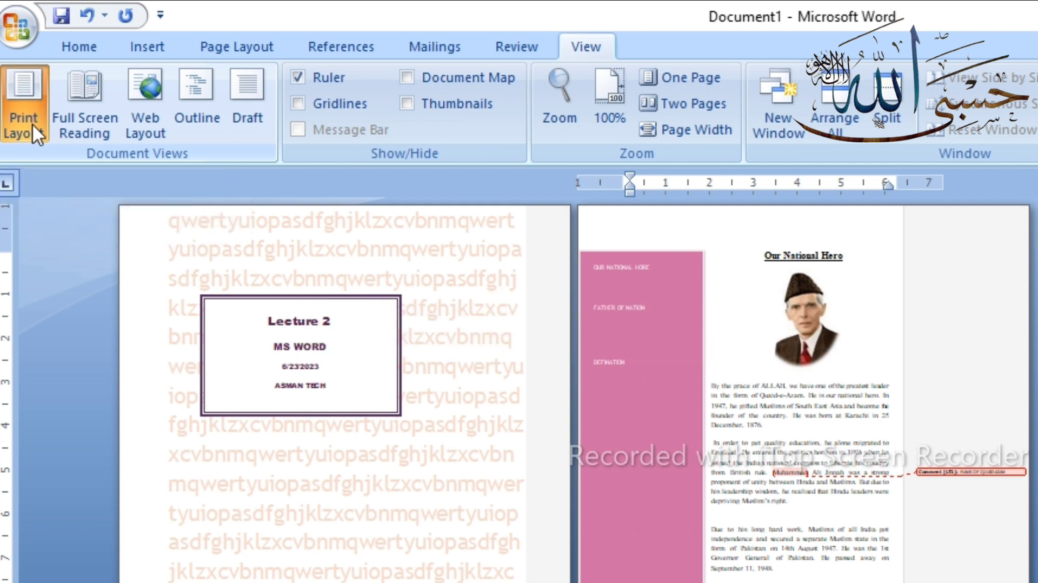
Save the file to the Desktop as the Word Document Lecture 2.docx.
key("ctrl+s")
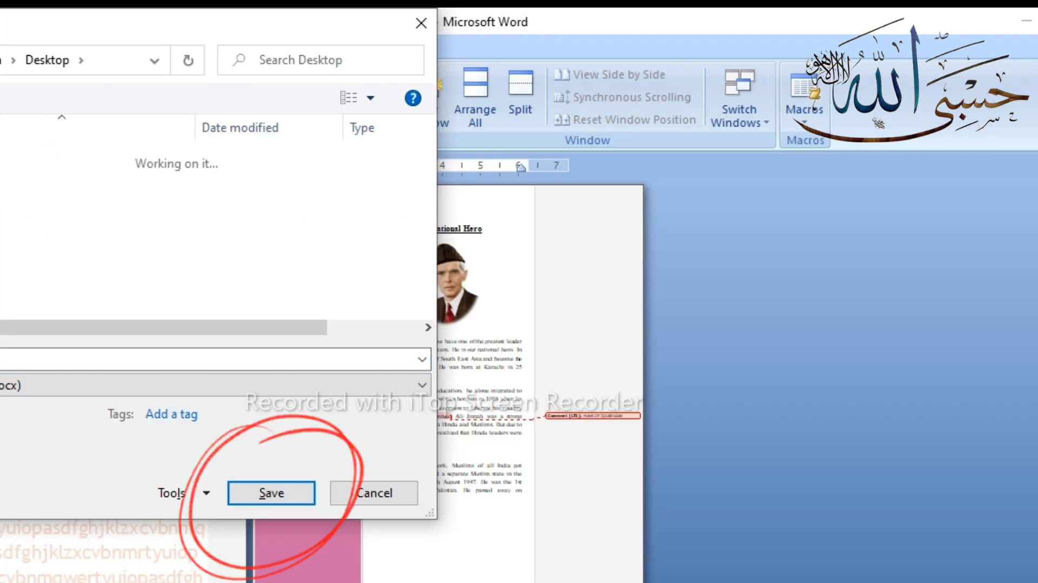
left_click(268, 488)
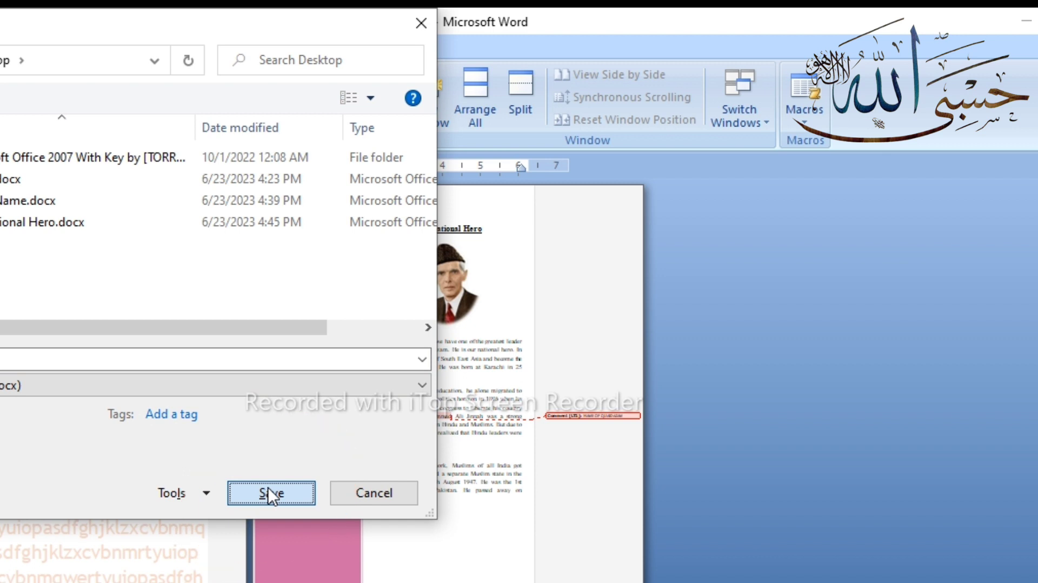